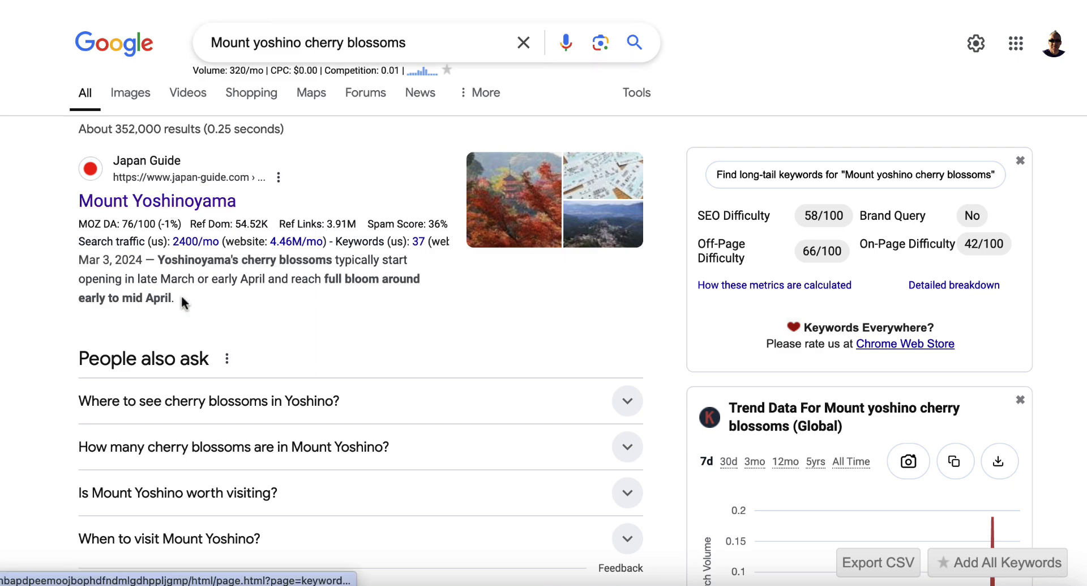
# Step: Examine the Google search results for "Mount yoshino cherry blossoms" to find articles usable as sources
pyautogui.scroll(-6, 181, 296)
pyautogui.scroll(-4, 172, 338)
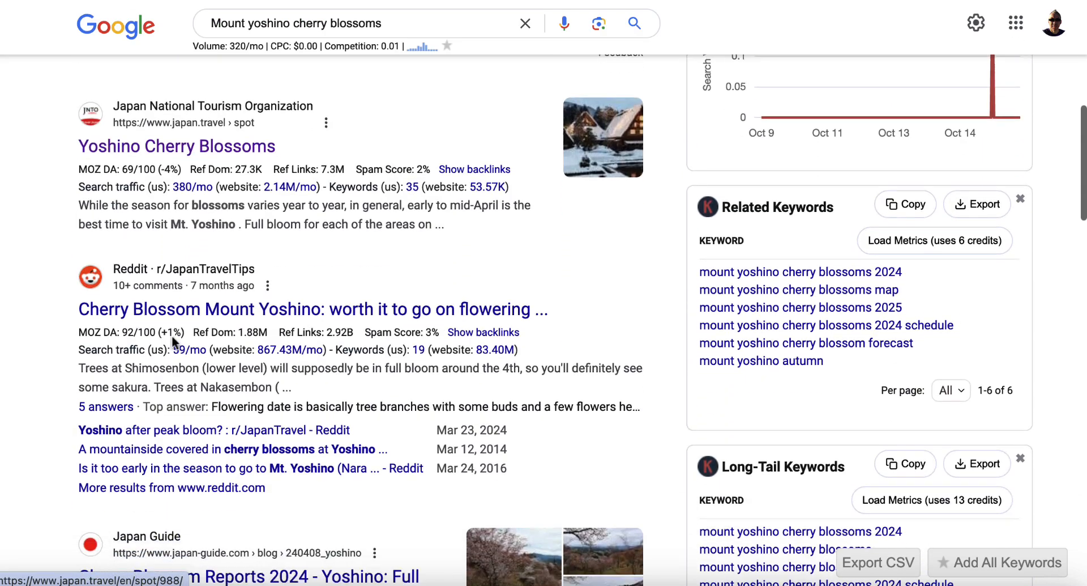
pyautogui.scroll(-5, 172, 335)
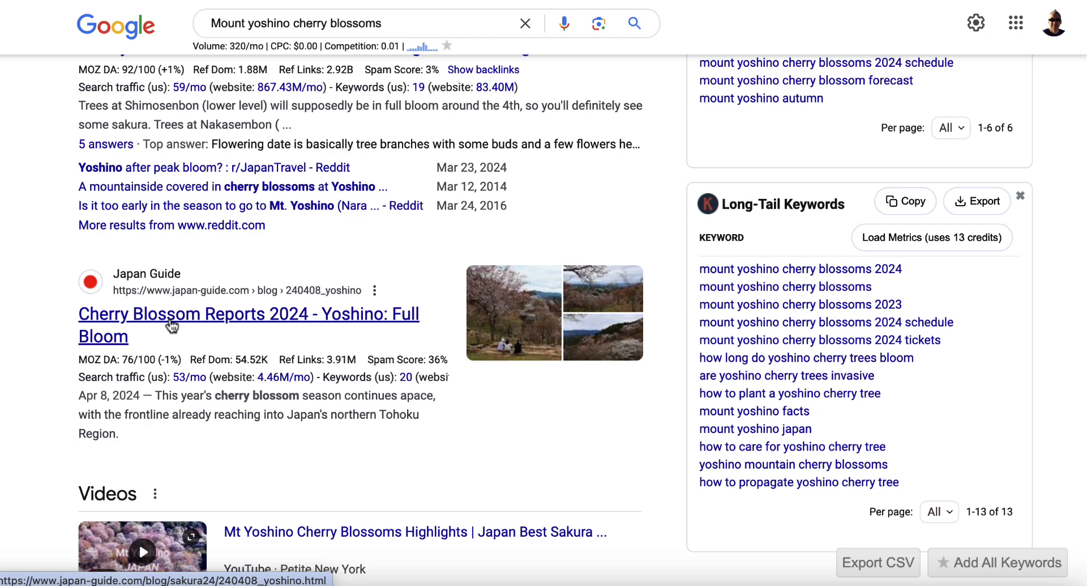
pyautogui.scroll(-10, 172, 327)
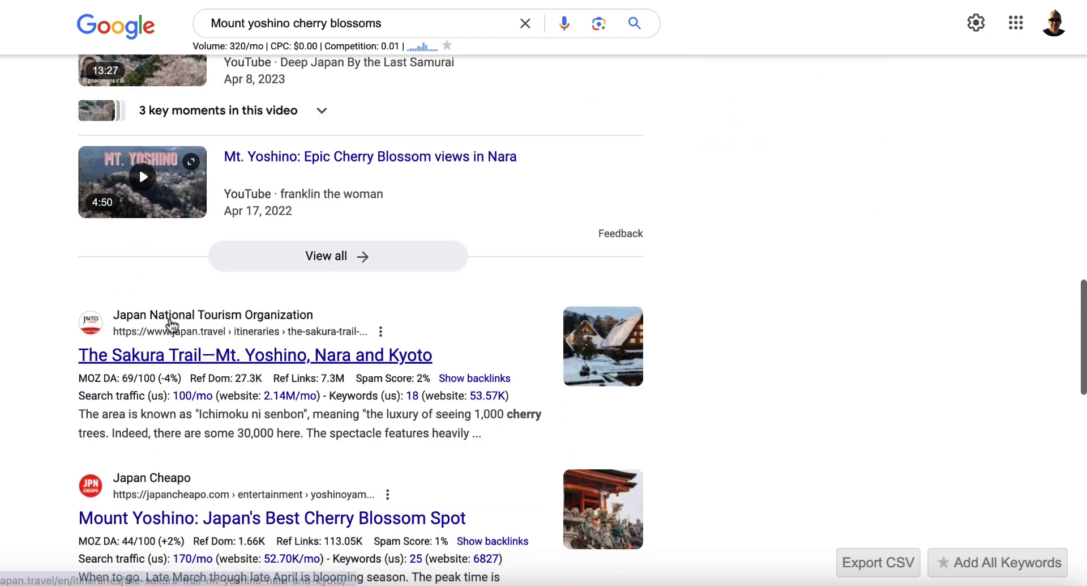
pyautogui.scroll(-2, 172, 327)
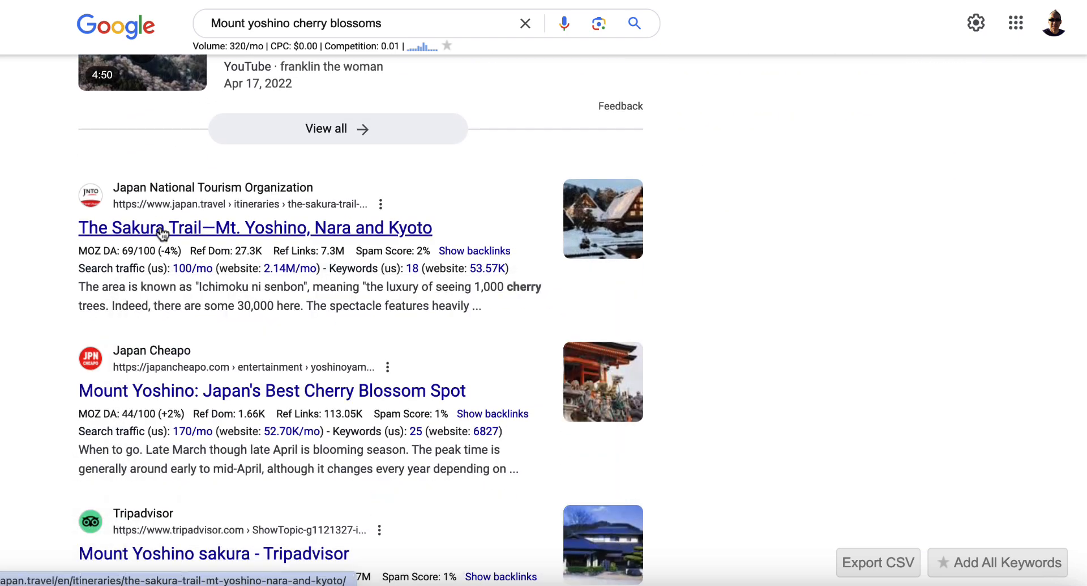
pyautogui.scroll(5, 138, 391)
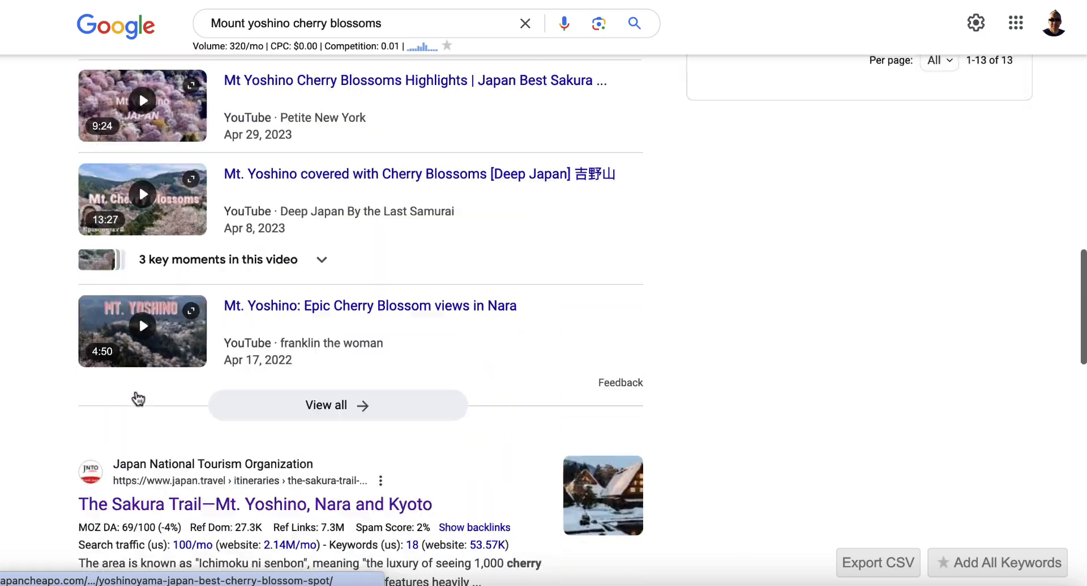
pyautogui.scroll(4, 138, 399)
pyautogui.click(552, 96)
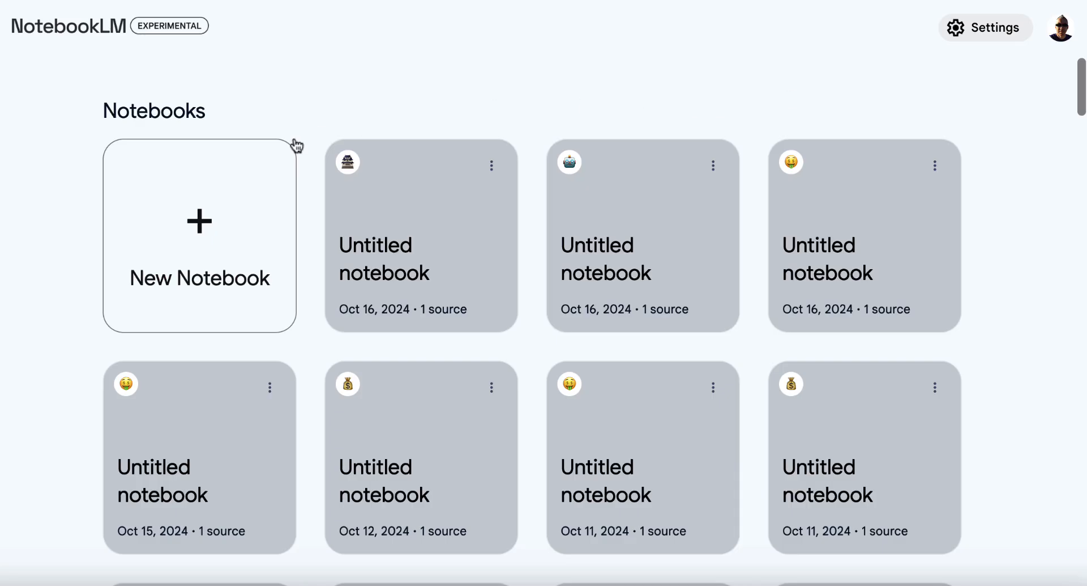
pyautogui.click(209, 226)
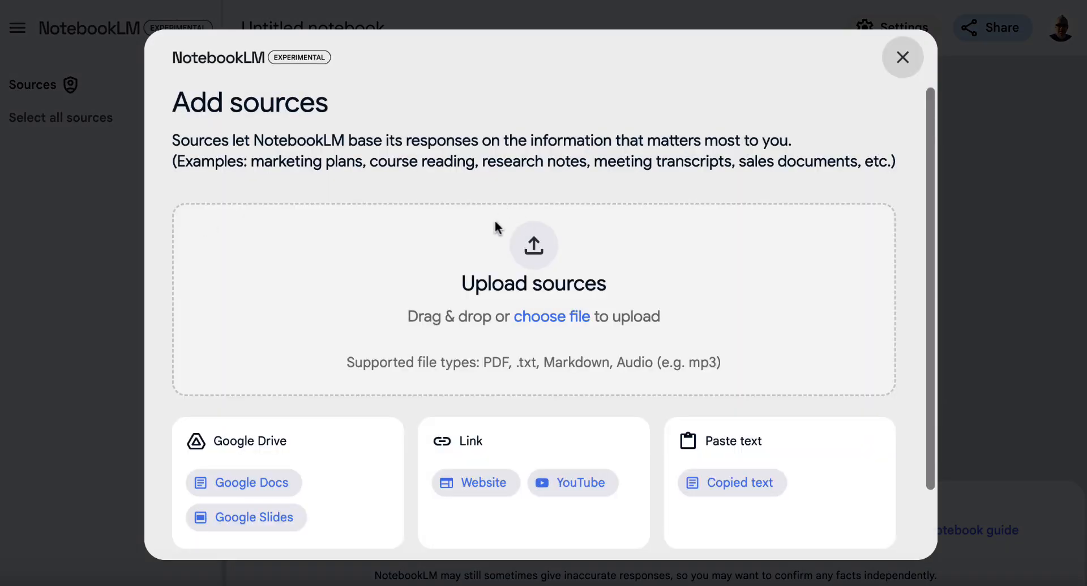
pyautogui.click(480, 483)
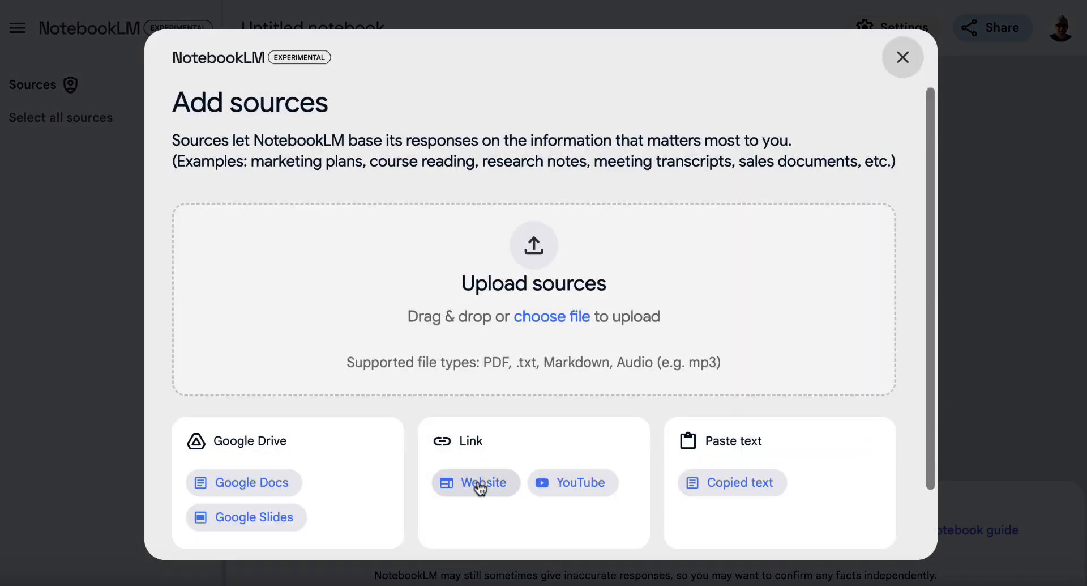
pyautogui.click(437, 216)
pyautogui.write('https://www.japan-guide.com/e/e4152.html')
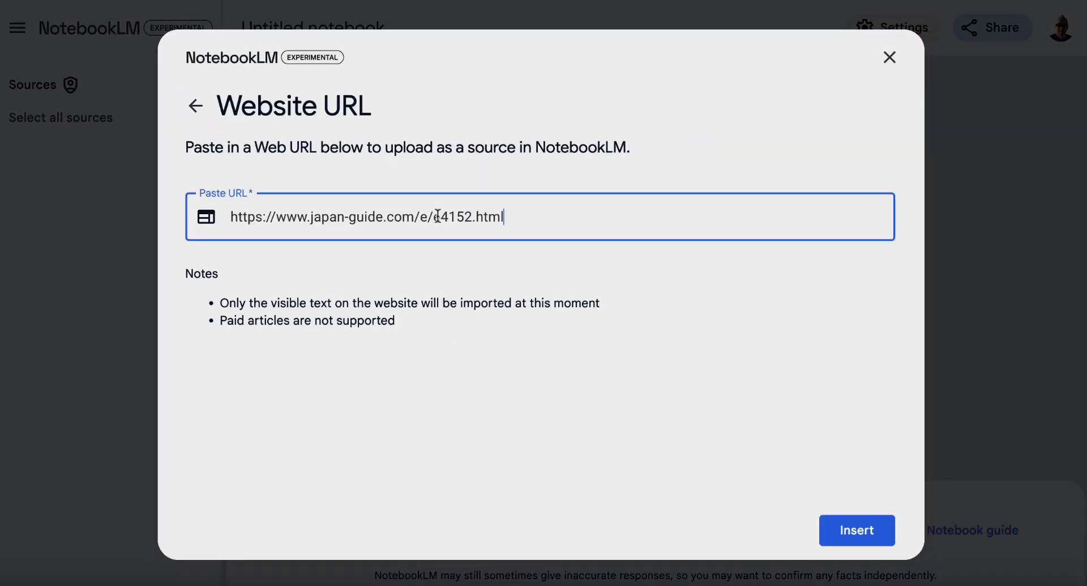
pyautogui.click(848, 537)
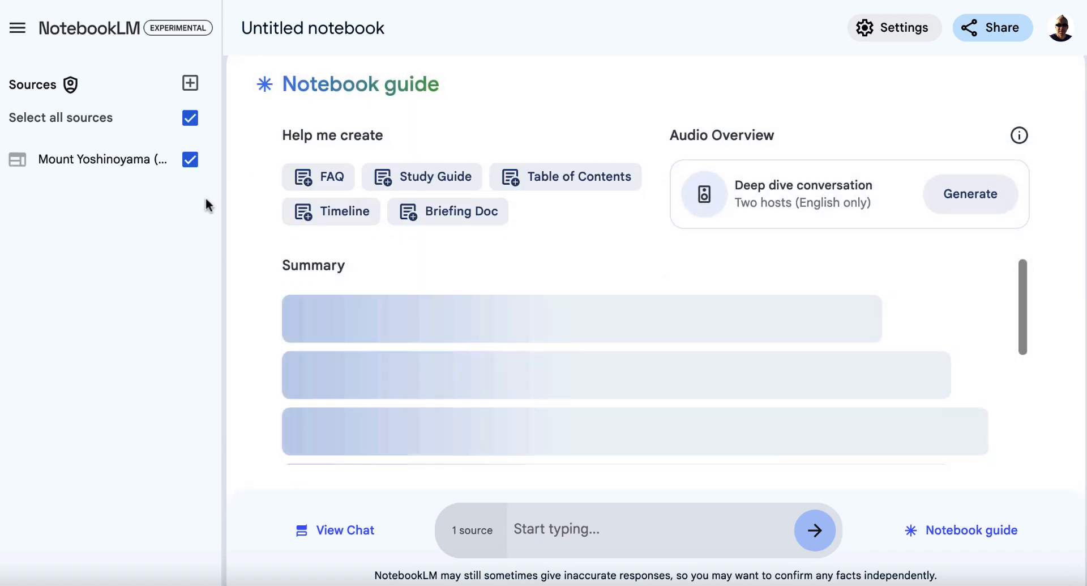
pyautogui.click(192, 85)
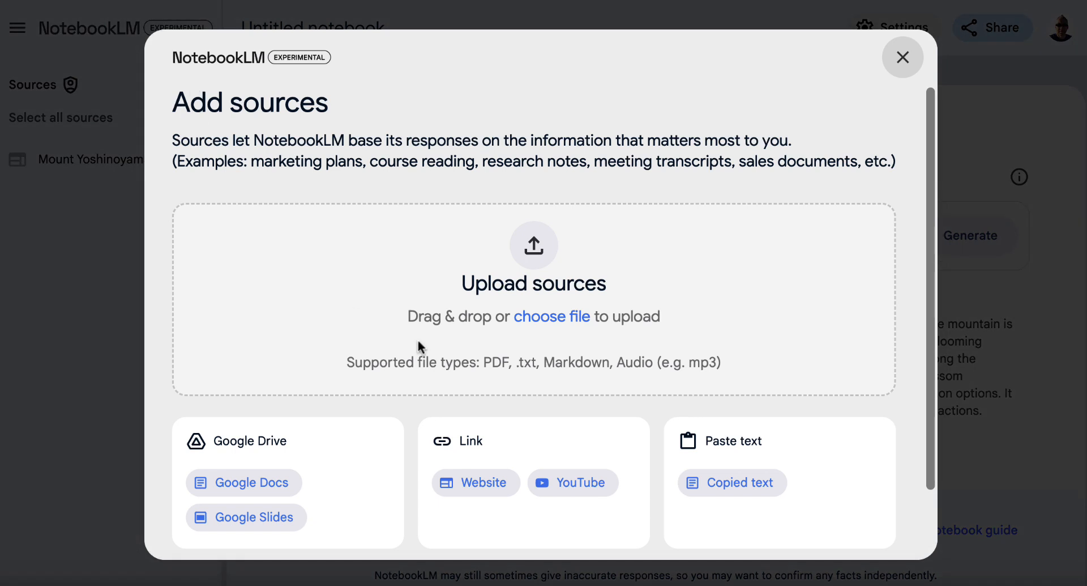
pyautogui.click(476, 484)
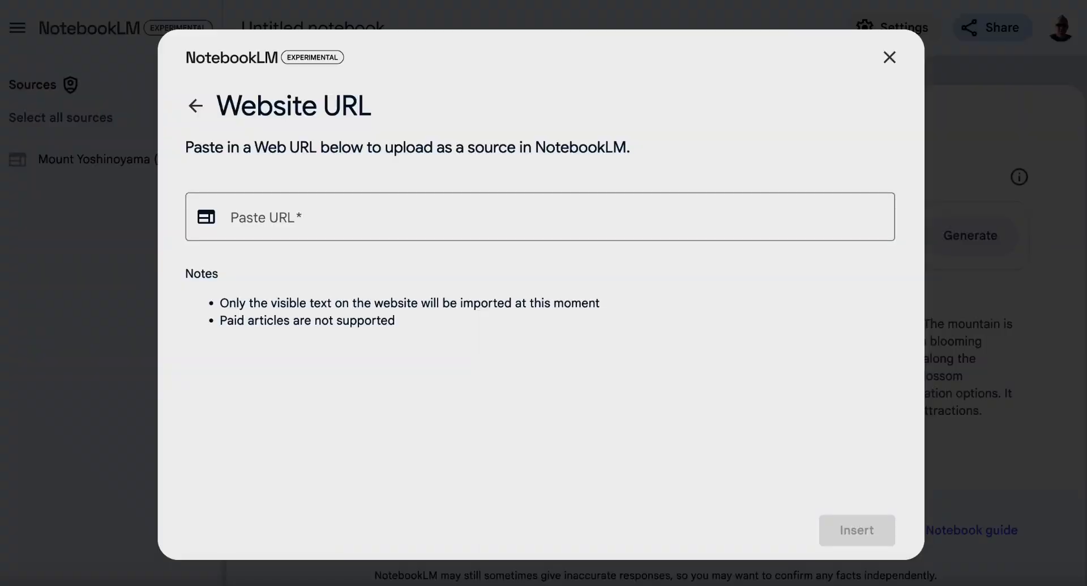
pyautogui.click(440, 221)
pyautogui.write('https://www.japan.travel/en/spot/988/')
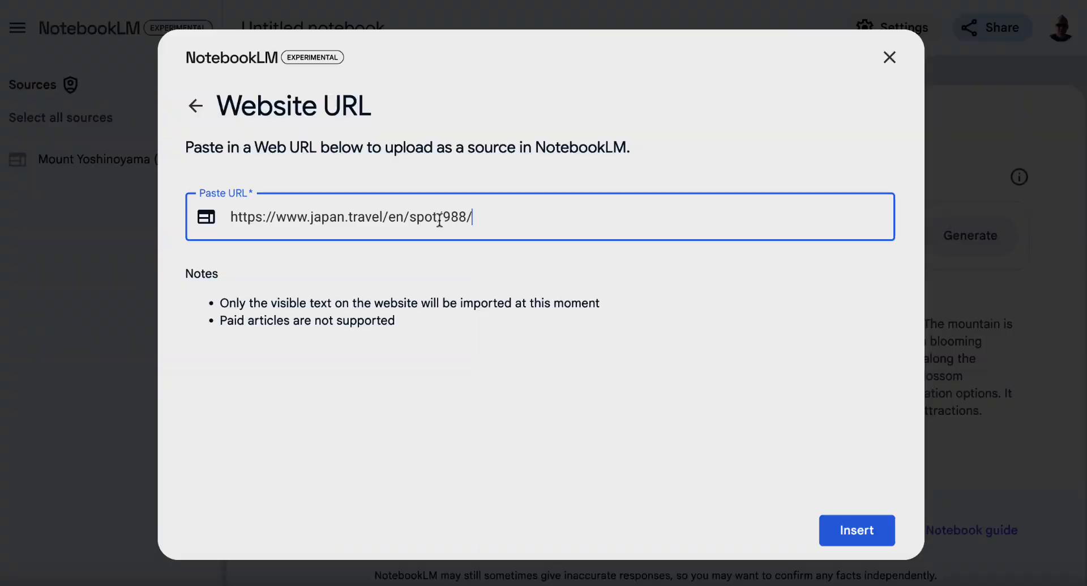
pyautogui.click(858, 533)
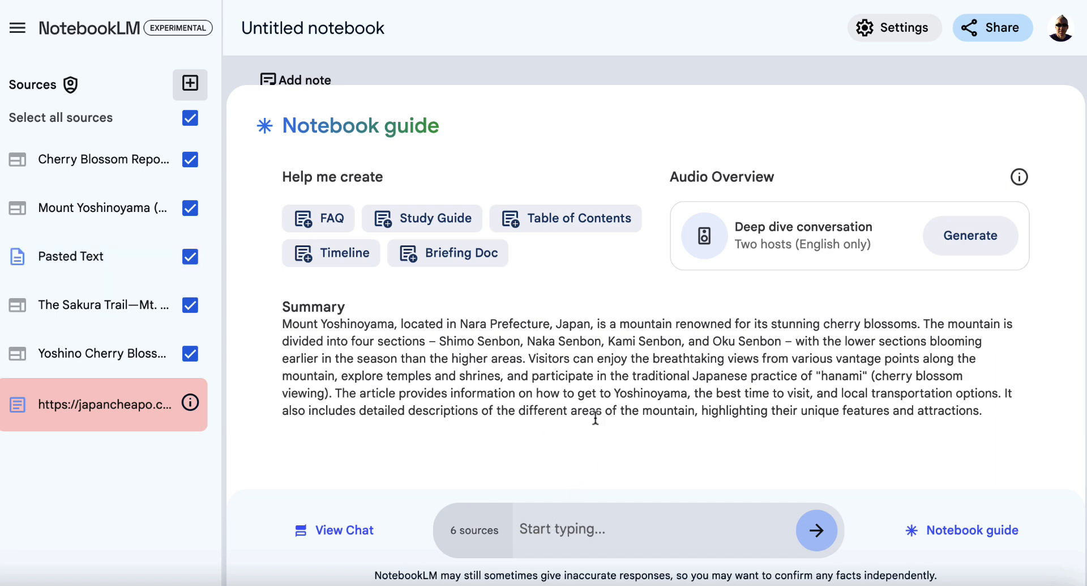
# Step: Ask the notebook chat "Summarize the main points from these articles." and read through the answer
pyautogui.click(530, 515)
pyautogui.write('Summarize the main points from these articles.')
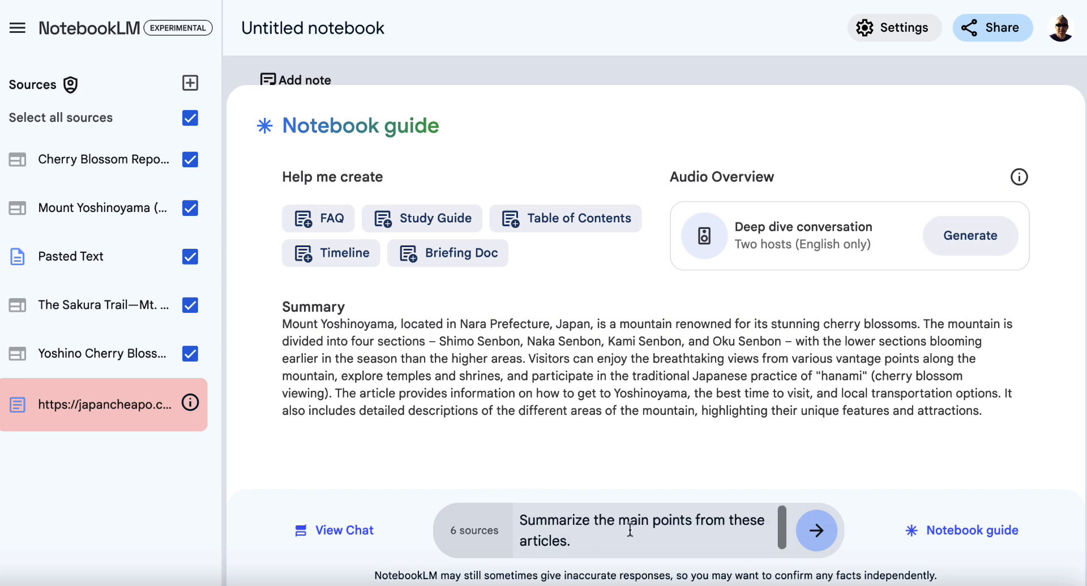
pyautogui.click(814, 534)
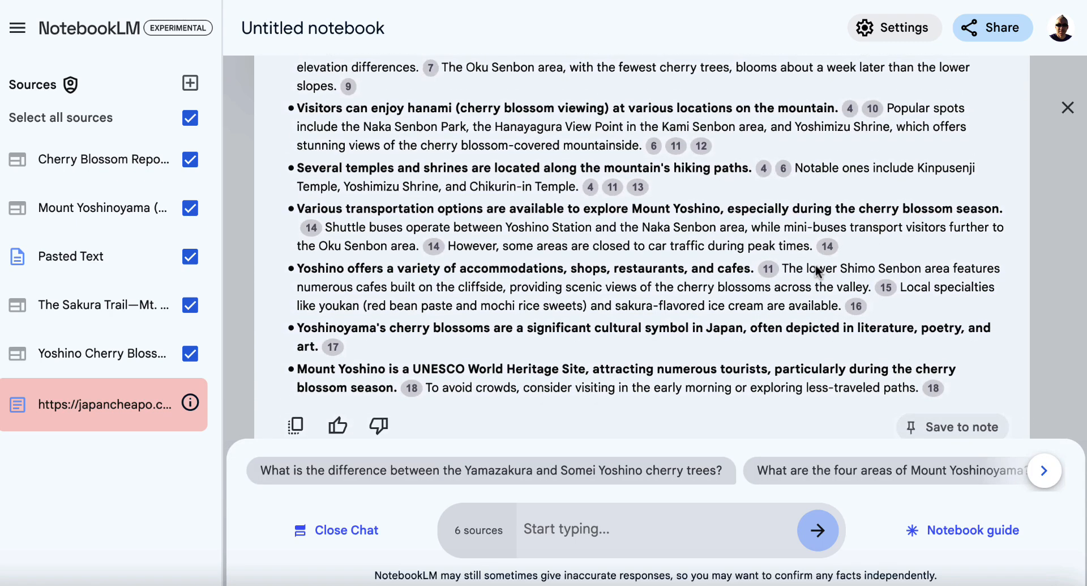
pyautogui.scroll(3, 815, 271)
pyautogui.scroll(5, 815, 271)
pyautogui.scroll(-3, 816, 270)
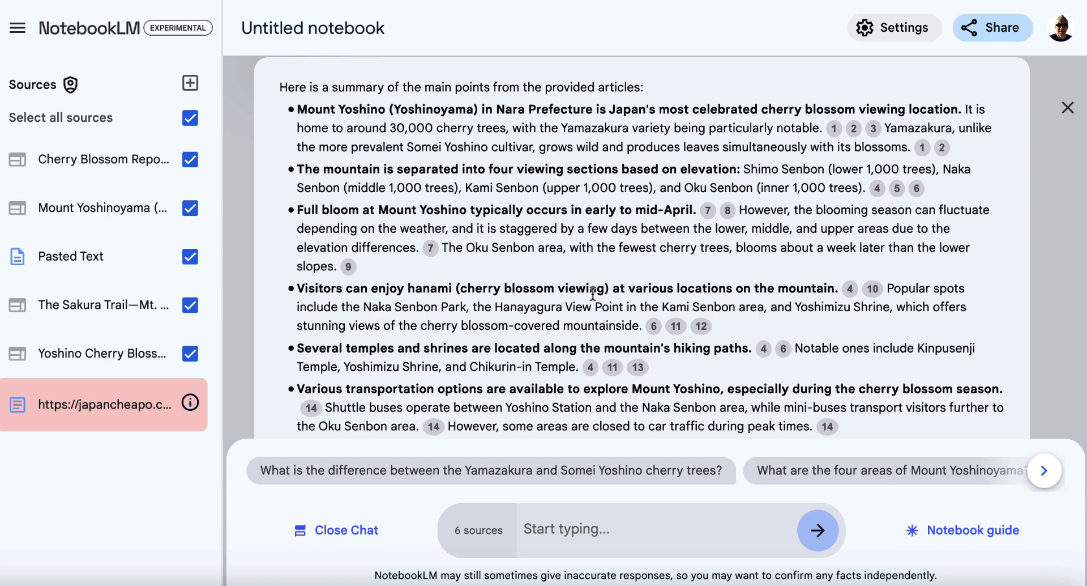
pyautogui.scroll(-5, 593, 293)
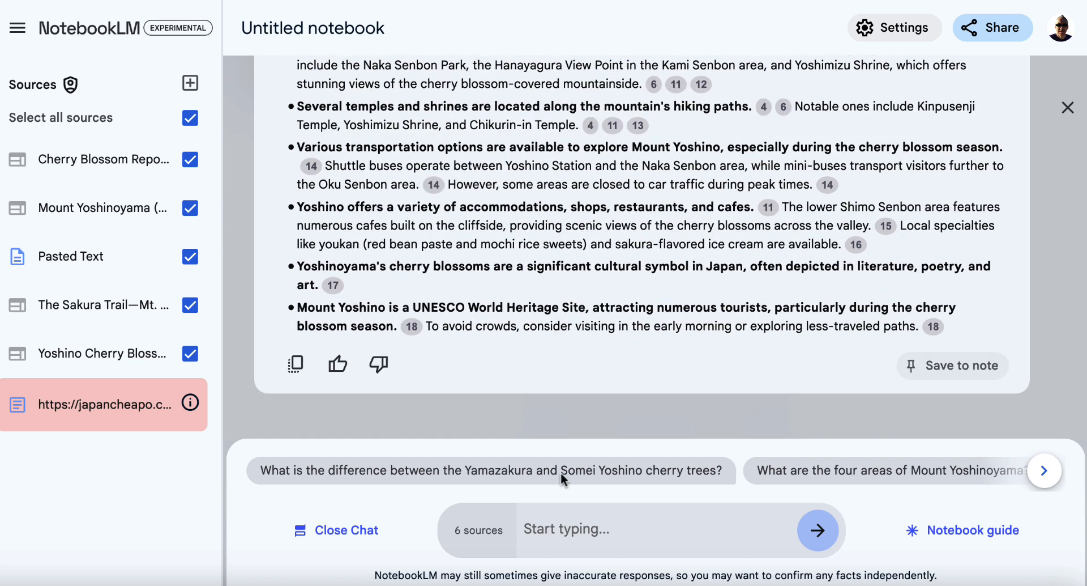
# Step: Ask the notebook chat "What are the key takeaways from these articles?" and review the answer
pyautogui.write('What are the key takeaways from these articles?')
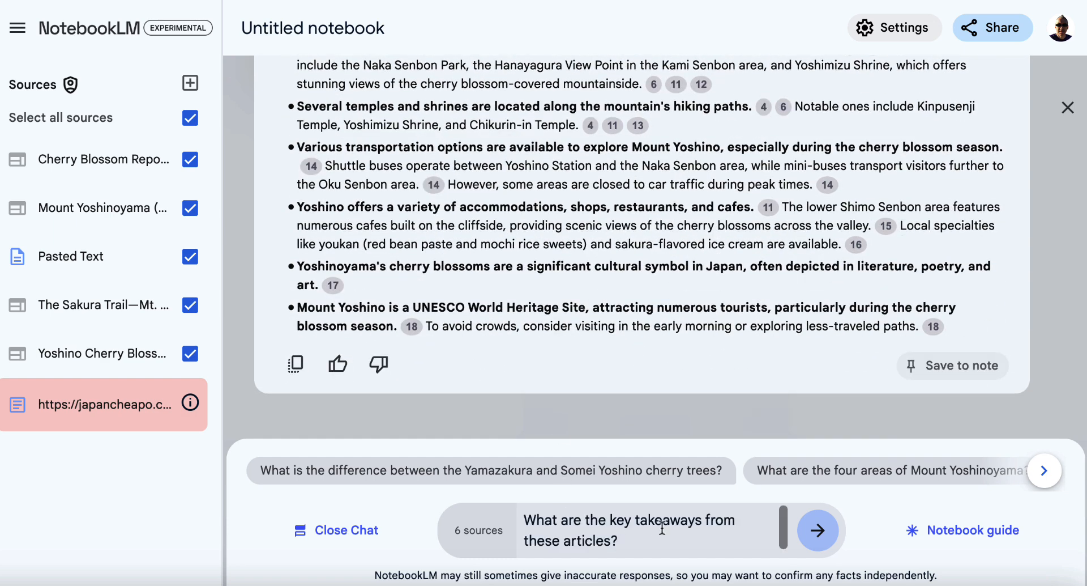
pyautogui.click(815, 532)
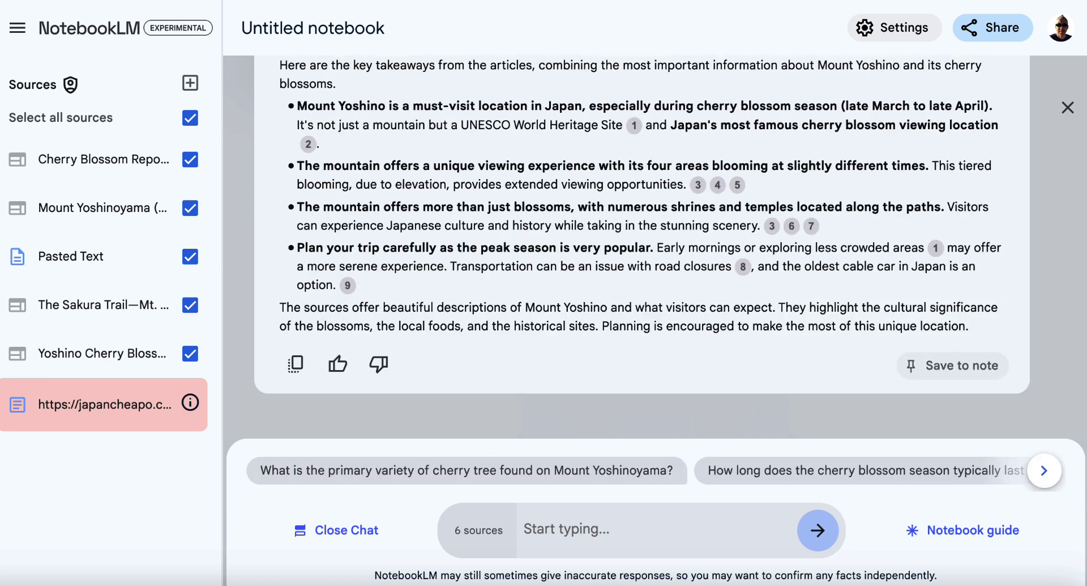
pyautogui.scroll(2, 612, 116)
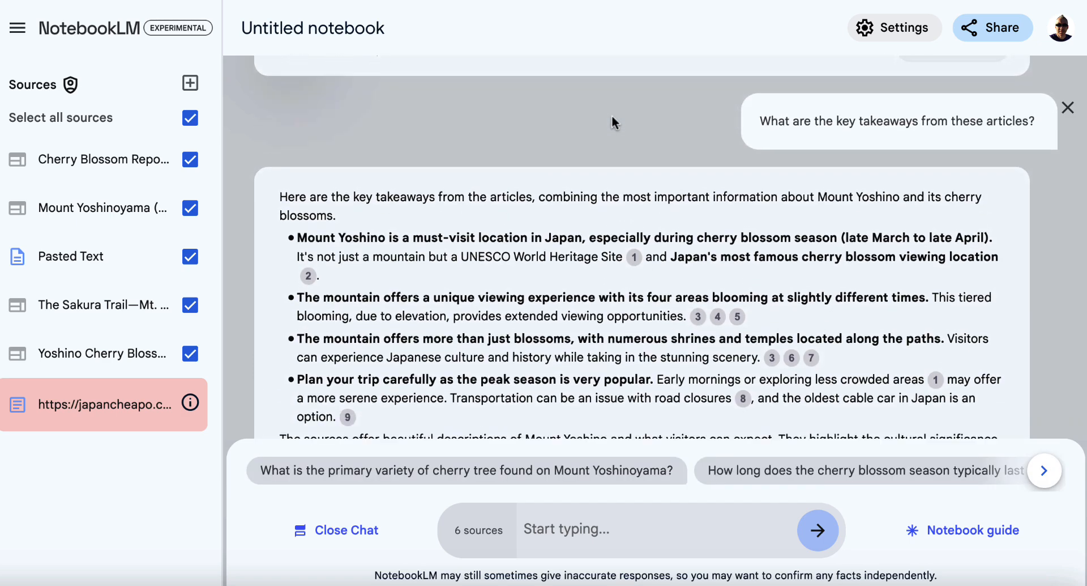
pyautogui.scroll(-2, 612, 116)
pyautogui.scroll(1, 612, 116)
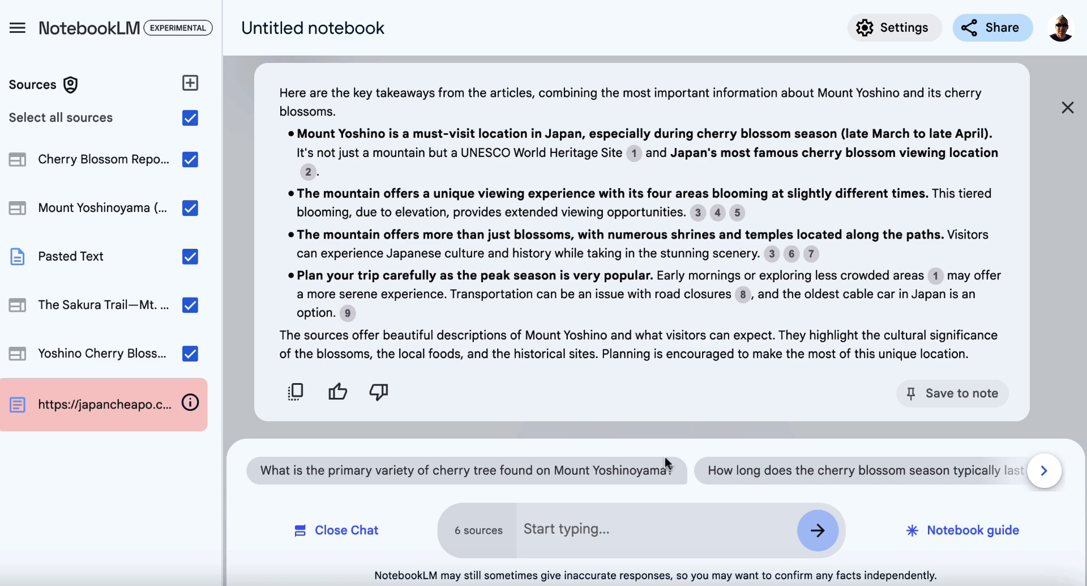
# Step: Send the prompt "Group the key points into sections based on subtopics." and review the grouped sections
pyautogui.write('Group the key points into sections based on subtopics.')
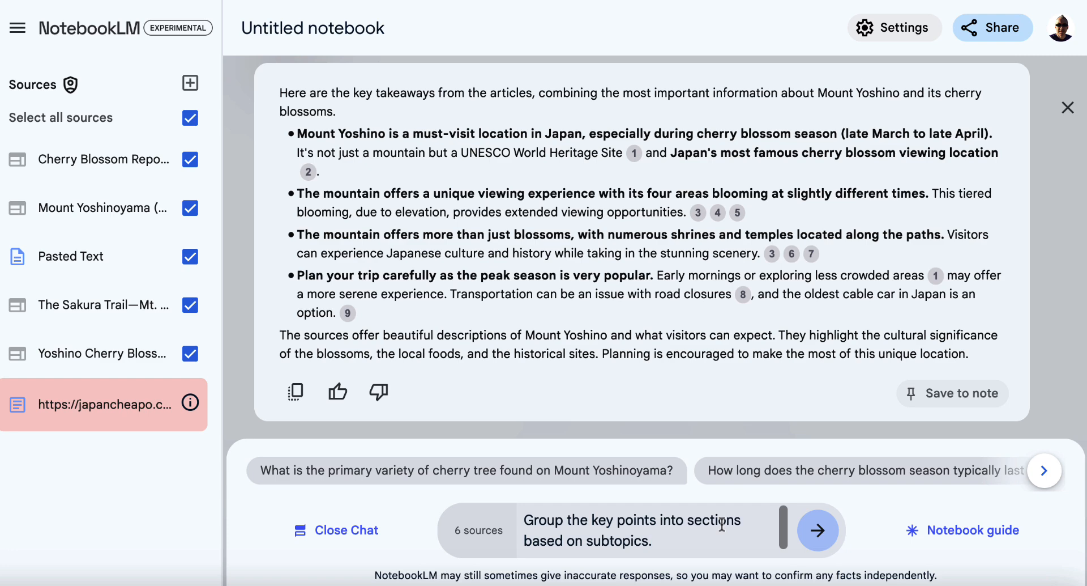
pyautogui.click(817, 532)
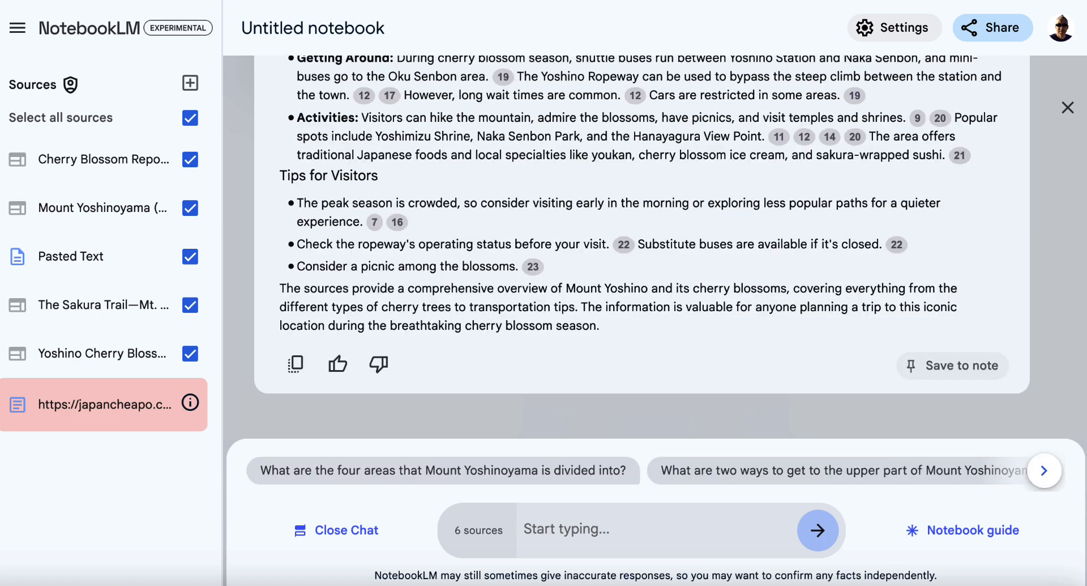
pyautogui.scroll(10, 739, 229)
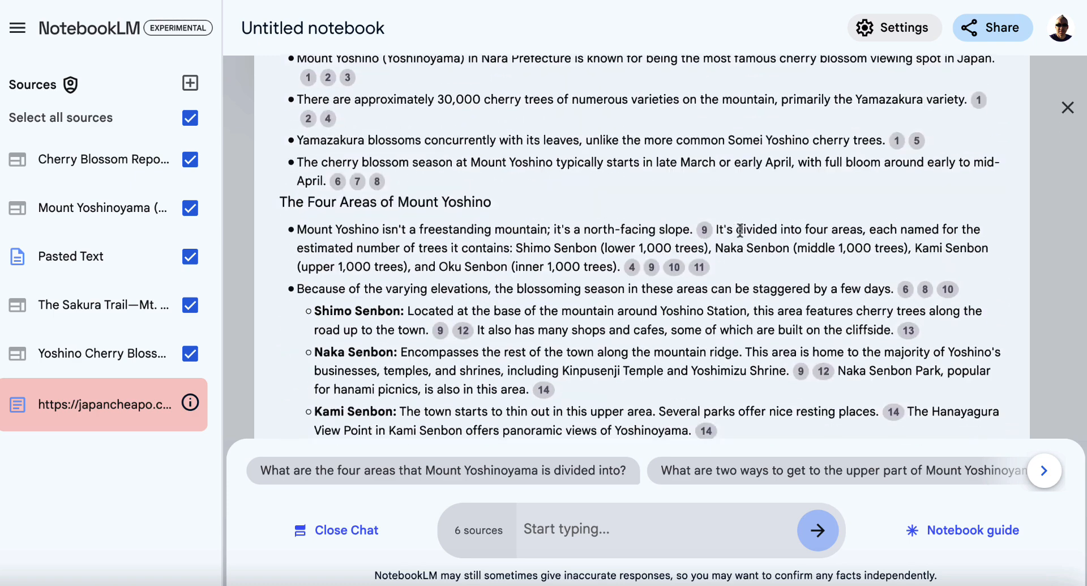
pyautogui.scroll(-3, 740, 230)
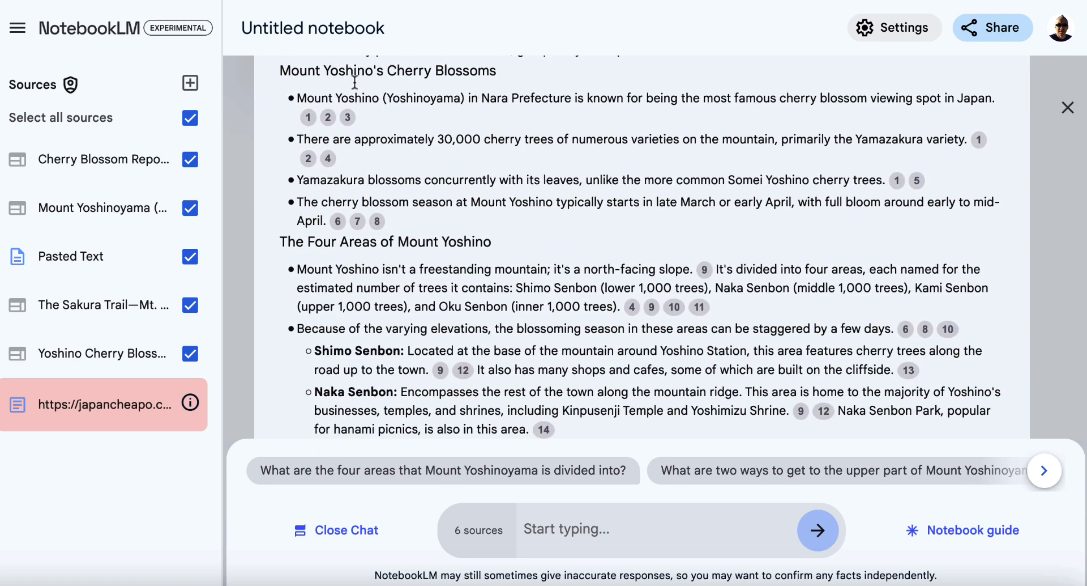
pyautogui.scroll(-5, 428, 311)
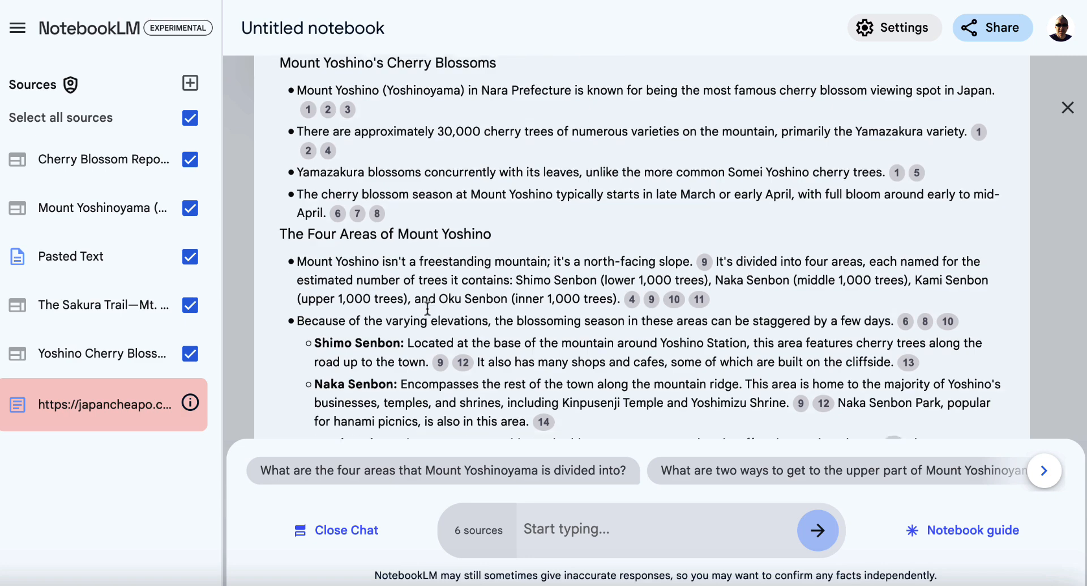
pyautogui.scroll(-2, 426, 307)
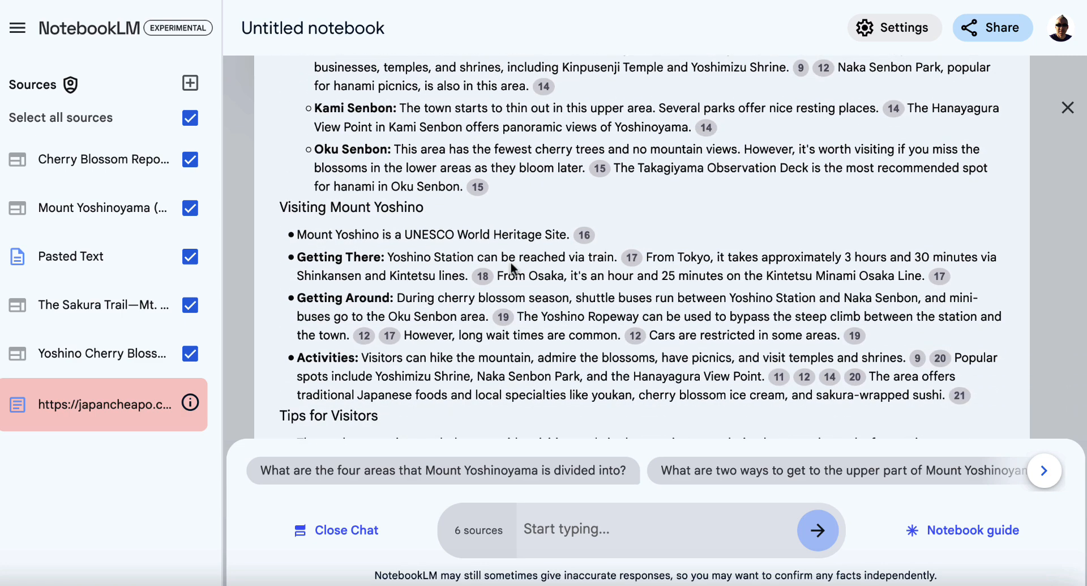
pyautogui.scroll(-3, 421, 301)
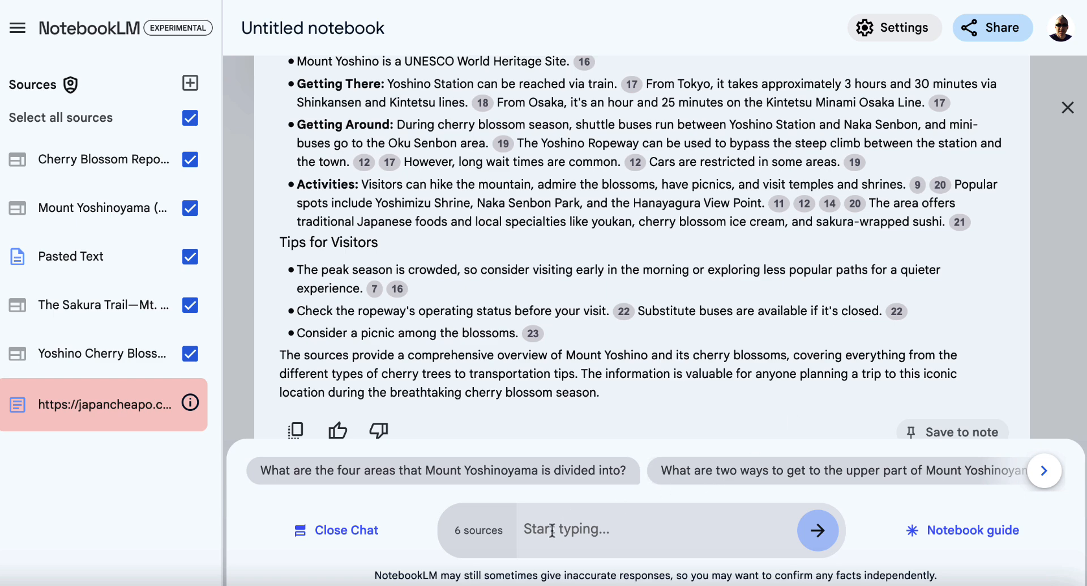
# Step: Ask the notebook chat "What are common themes across these articles?" and read through the themes
pyautogui.write('What are common themes across these articles?')
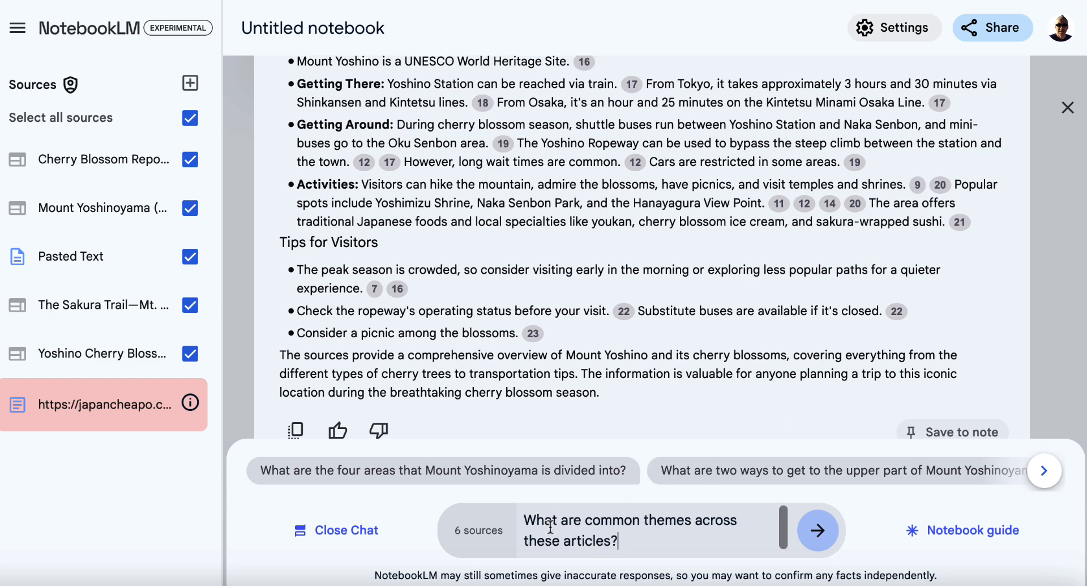
pyautogui.click(819, 531)
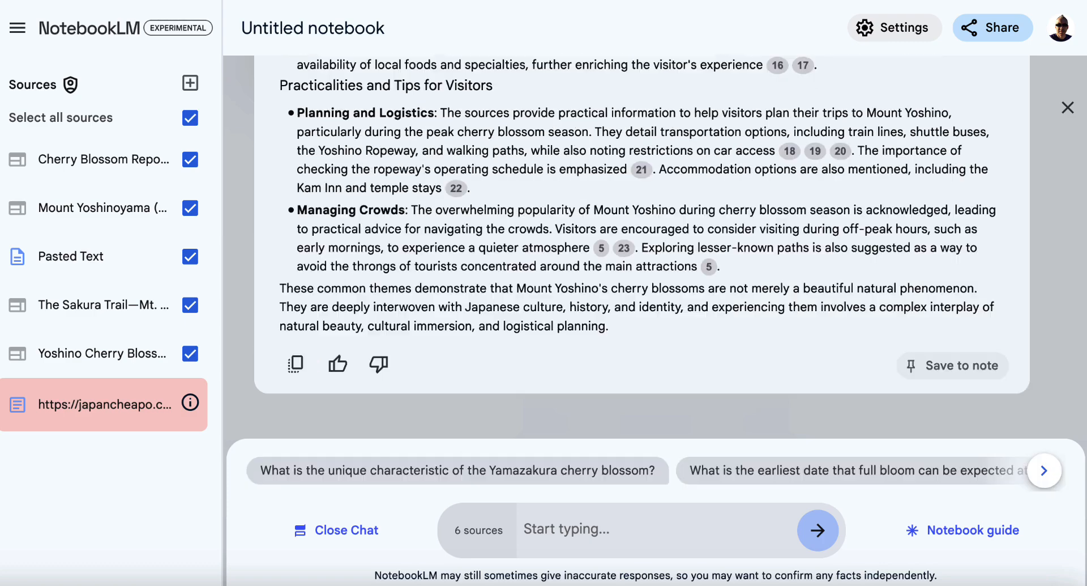
pyautogui.scroll(8, 692, 138)
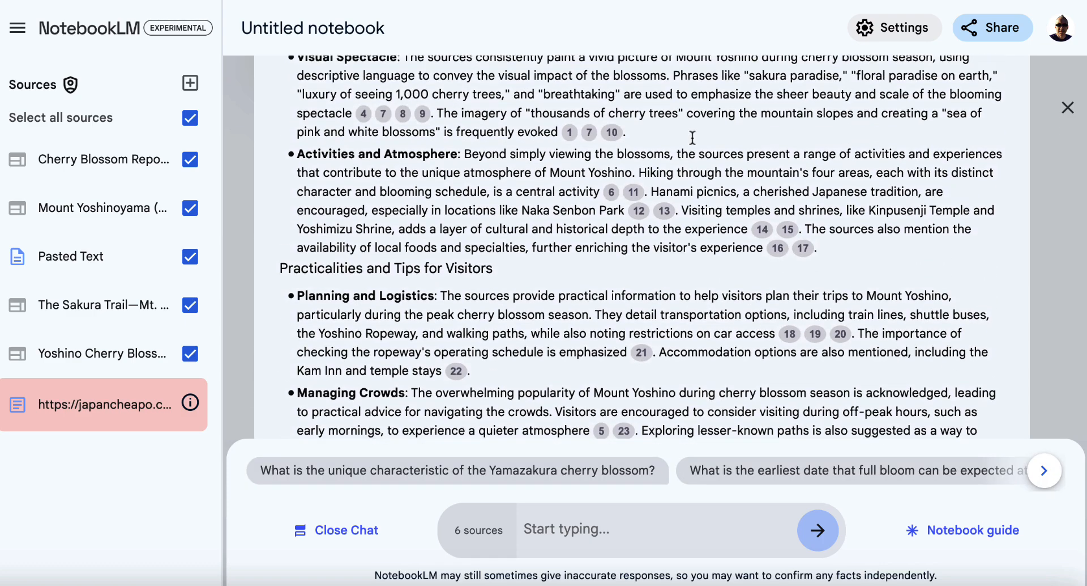
pyautogui.scroll(3, 693, 139)
pyautogui.scroll(-1, 692, 138)
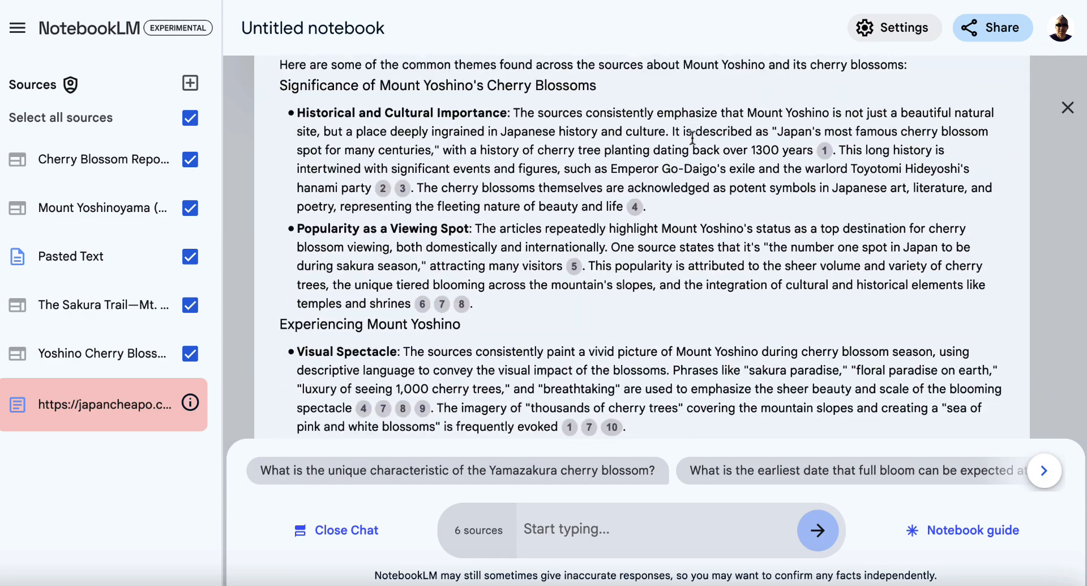
pyautogui.scroll(1, 693, 138)
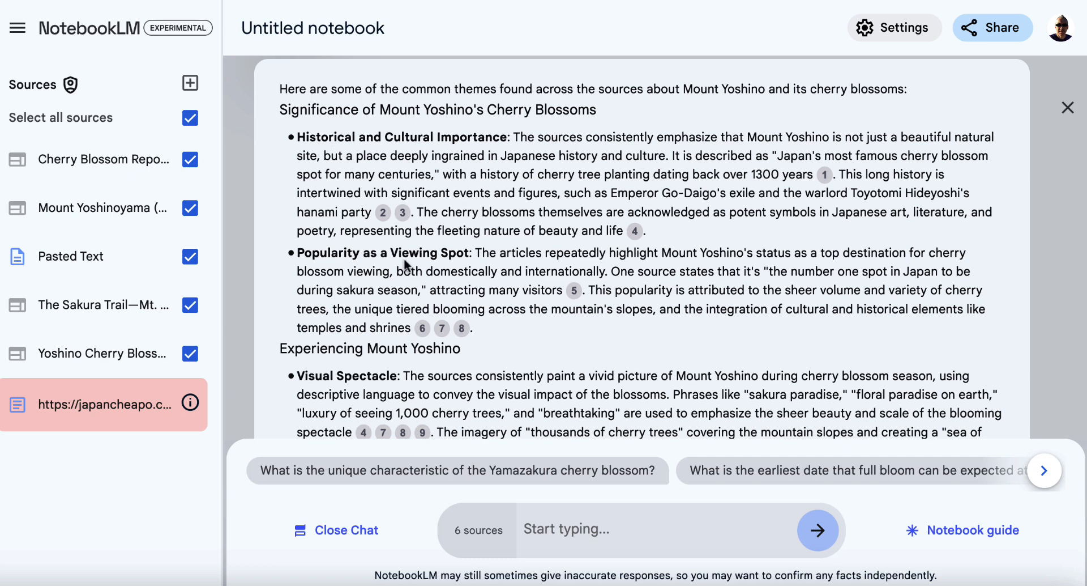
pyautogui.scroll(-4, 406, 264)
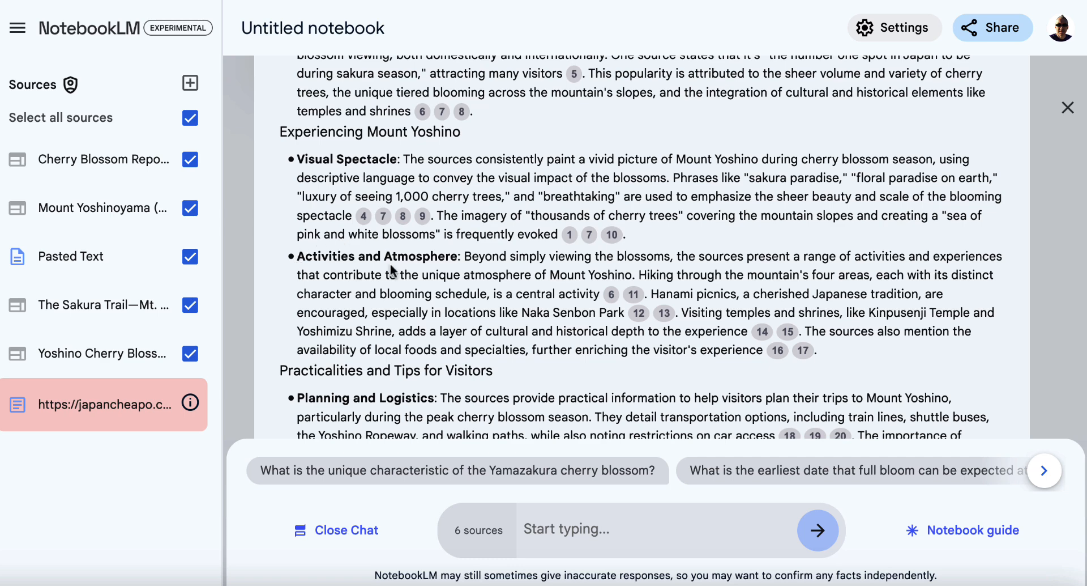
# Step: Ask the notebook chat "Create an outline for a blog post based on these key points."
pyautogui.scroll(-3, 441, 271)
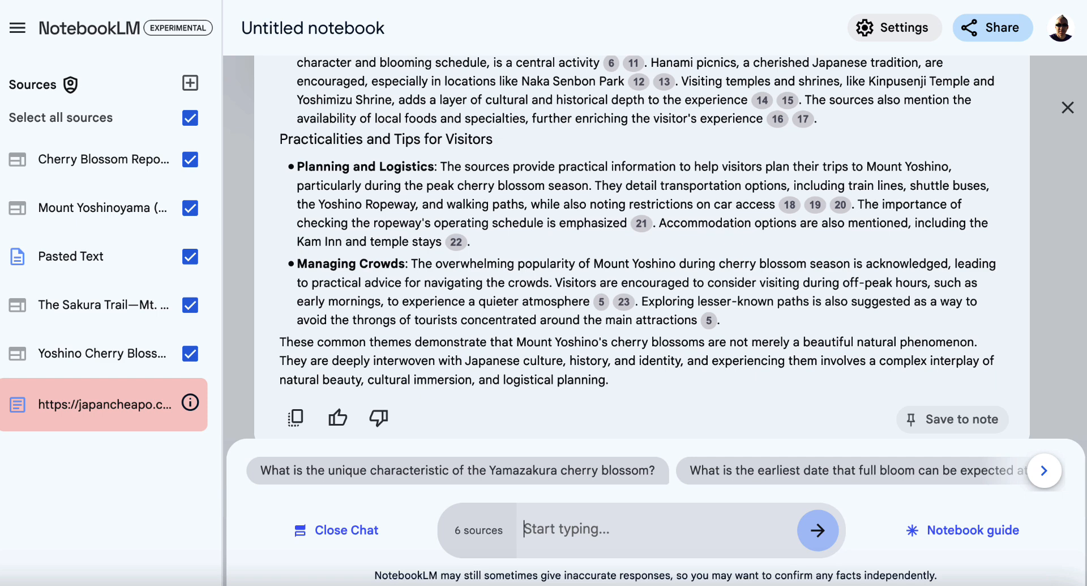
pyautogui.write('Create an outline for a blog post based on these key points.')
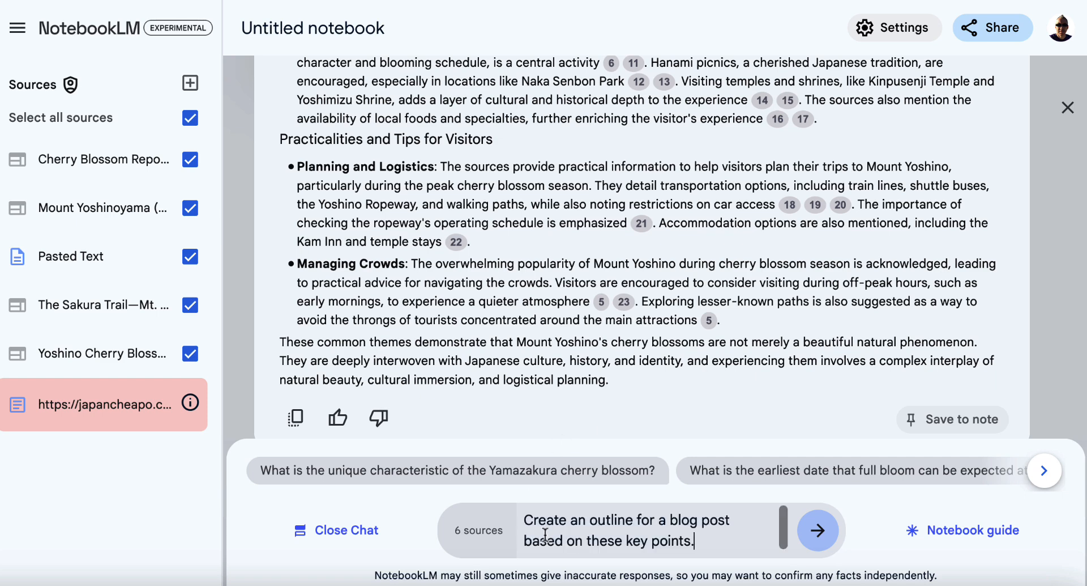
pyautogui.click(817, 531)
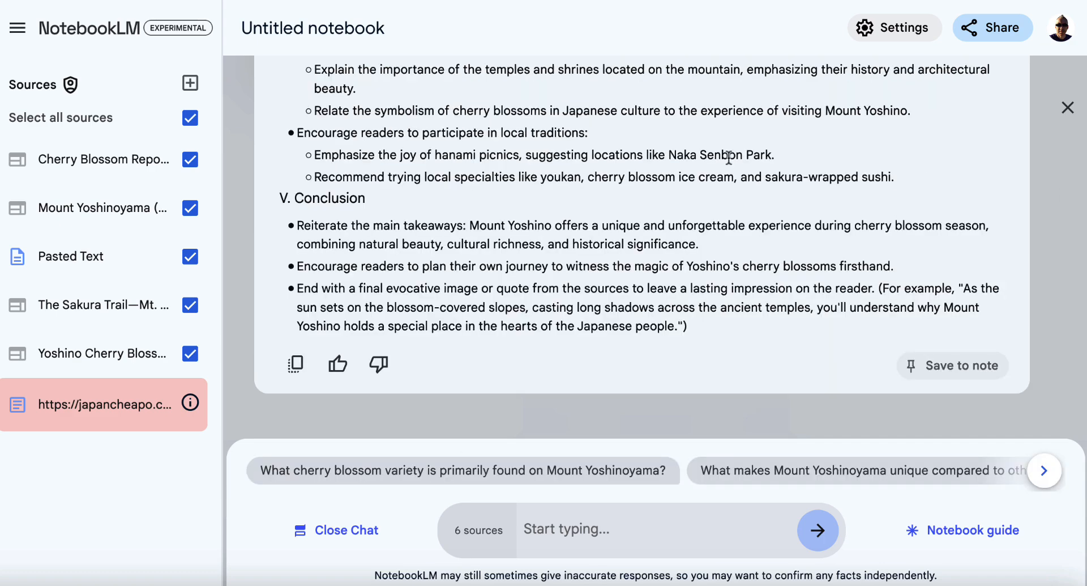
# Step: Read through the generated blog post outline from its title to the conclusion
pyautogui.scroll(15, 729, 157)
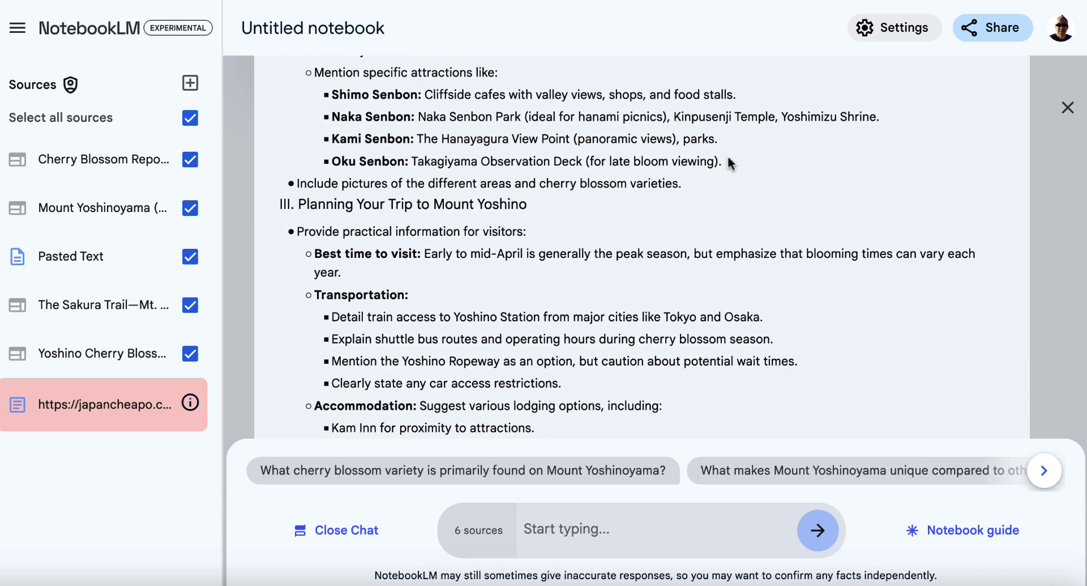
pyautogui.scroll(5, 729, 156)
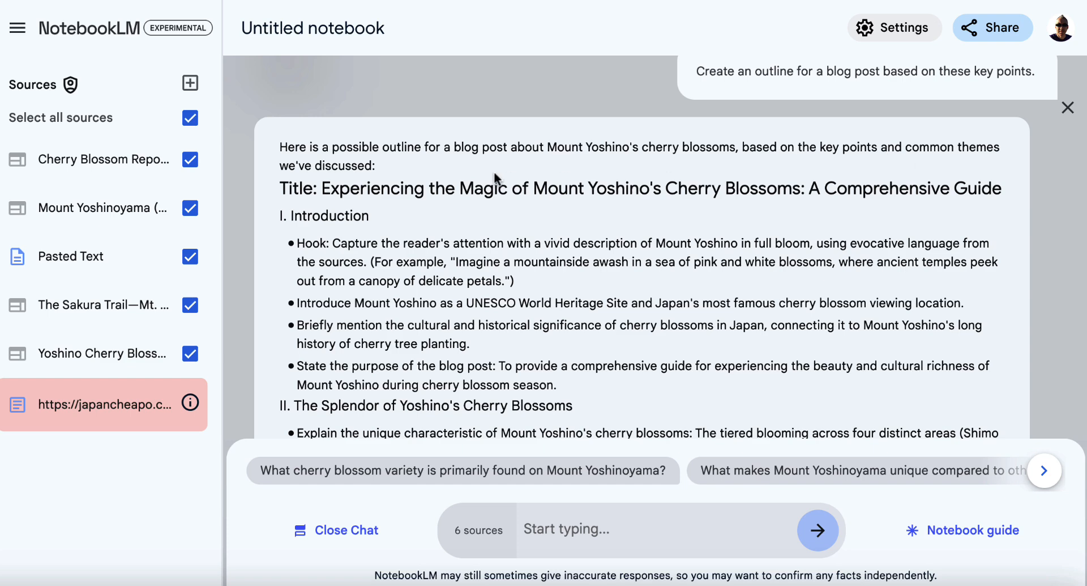
pyautogui.scroll(-1, 391, 179)
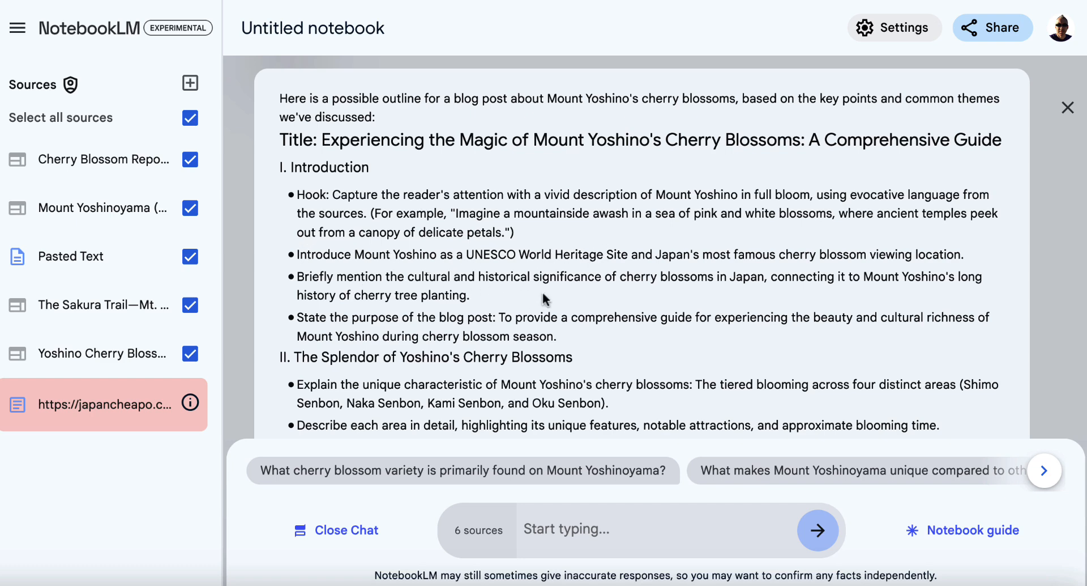
pyautogui.scroll(-1, 542, 292)
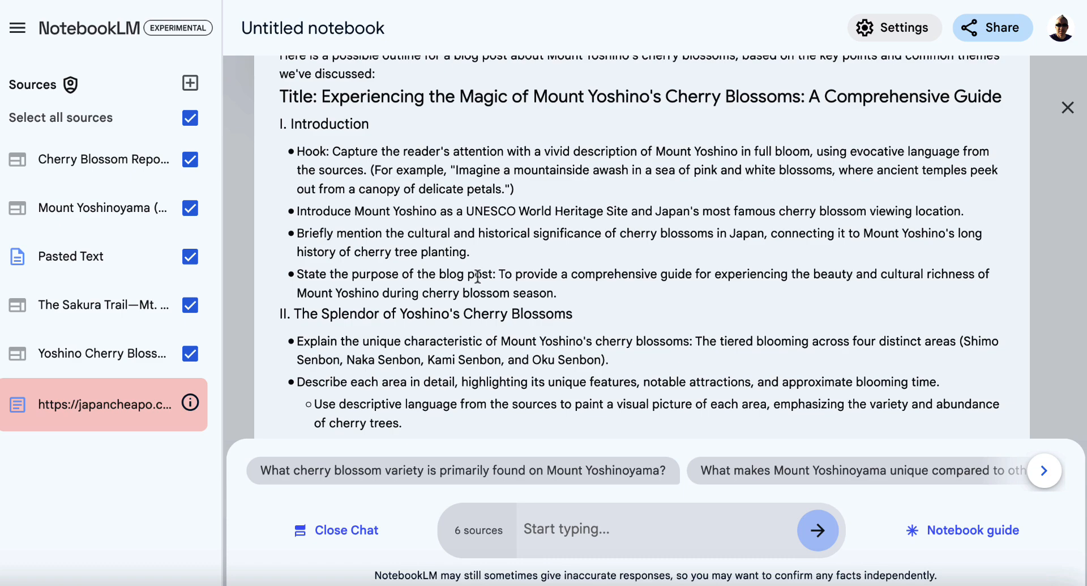
pyautogui.scroll(-1, 460, 277)
pyautogui.scroll(-2, 478, 306)
pyautogui.scroll(-15, 478, 307)
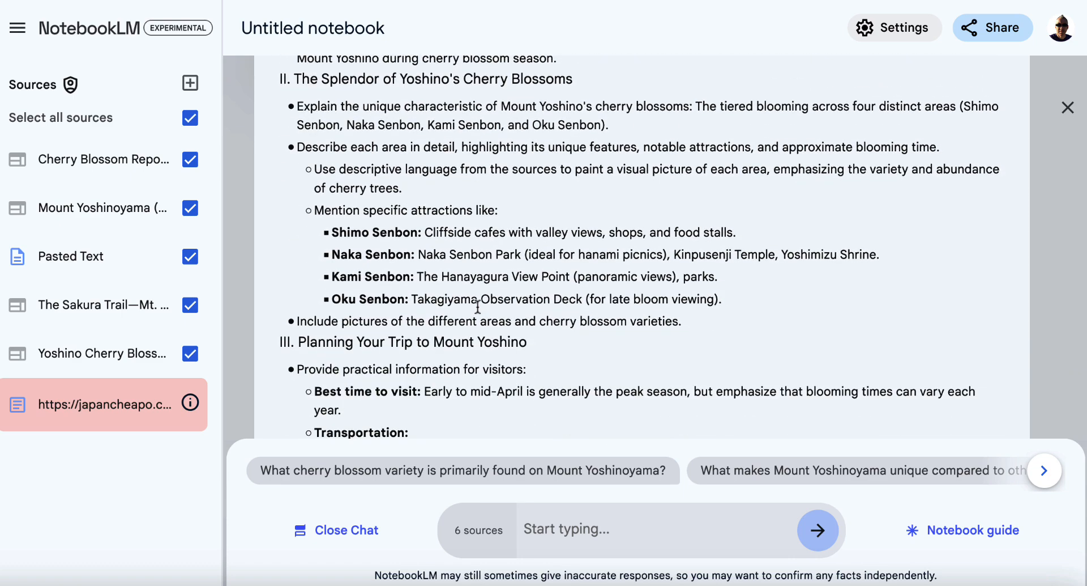
pyautogui.scroll(-5, 477, 305)
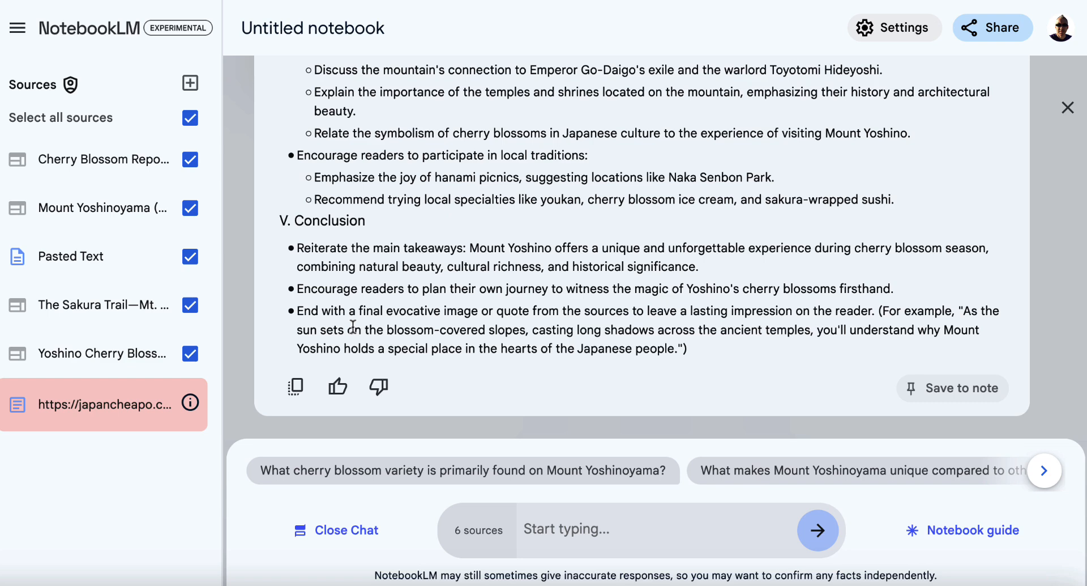
# Step: Copy the outline answer and paste it into the "Mt Yoshino Cherry Blossoms" document in Google Docs
pyautogui.click(296, 387)
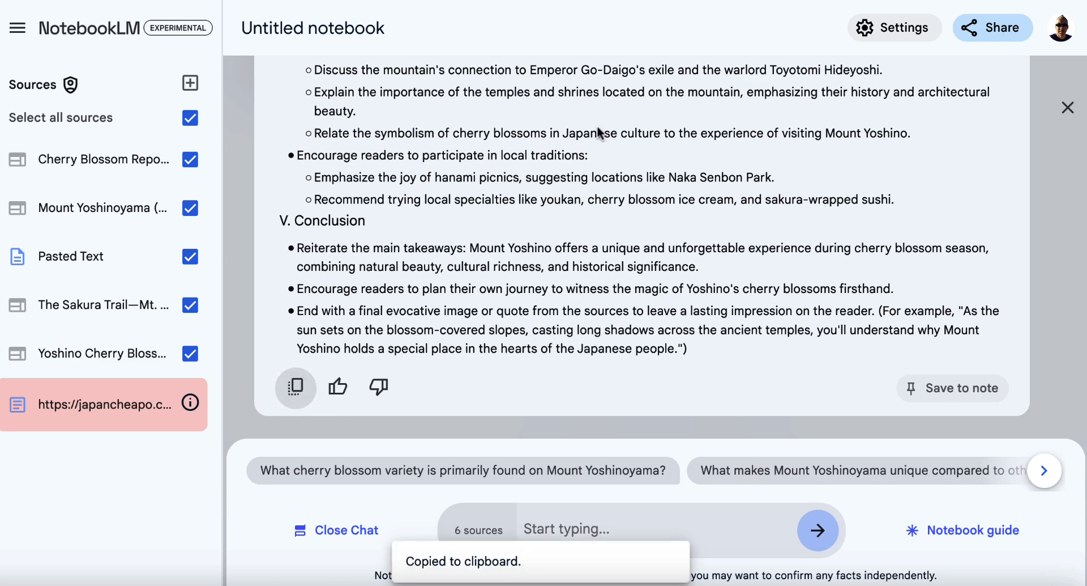
pyautogui.click(776, 1)
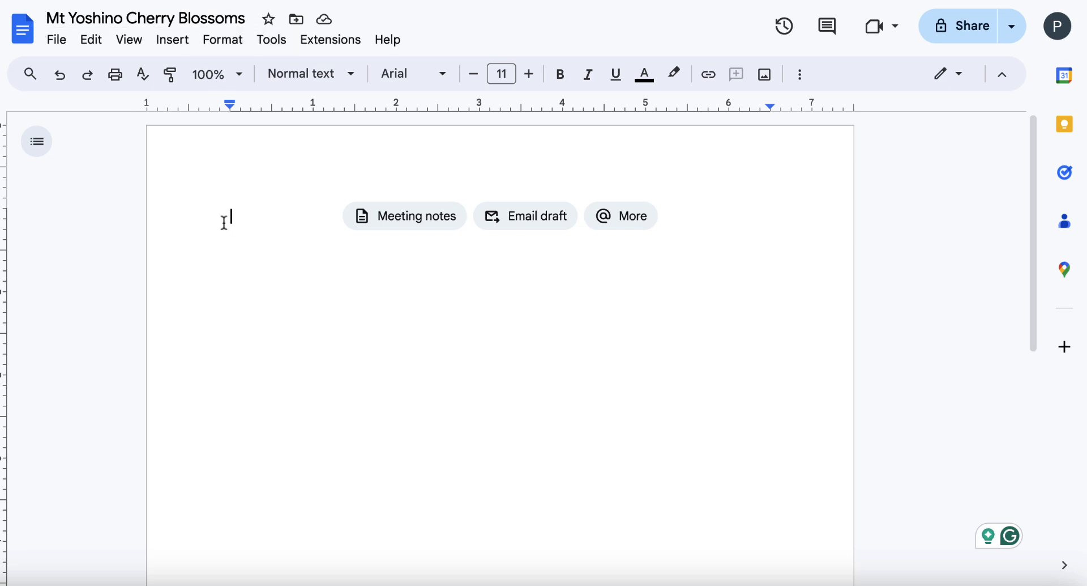
pyautogui.hotkey('ctrl', 'v')
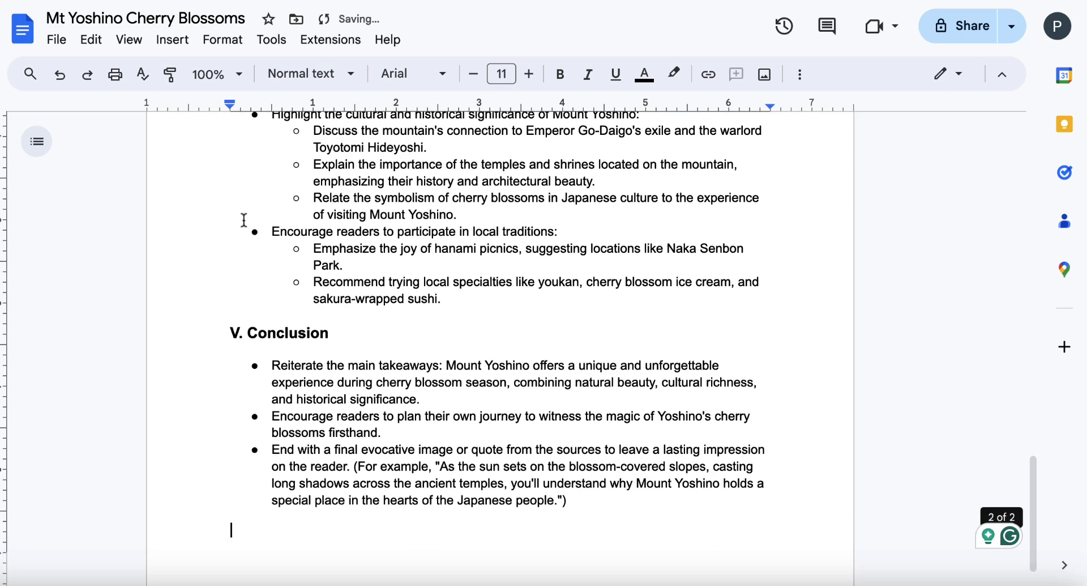
# Step: Delete the introductory sentence above the title in the pasted outline and look over the first sections
pyautogui.scroll(15, 362, 283)
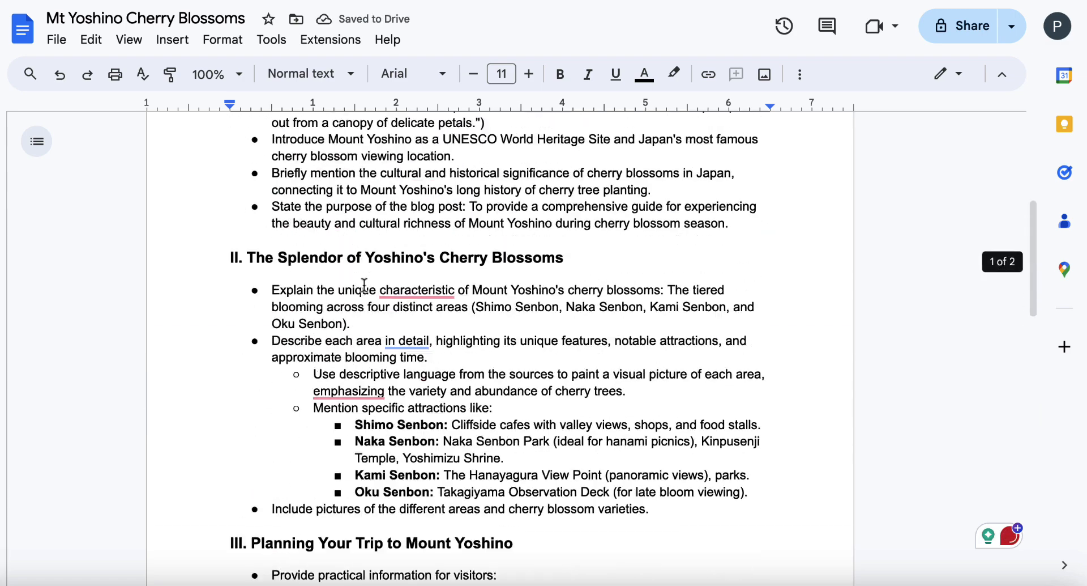
pyautogui.scroll(5, 364, 285)
pyautogui.click(529, 248)
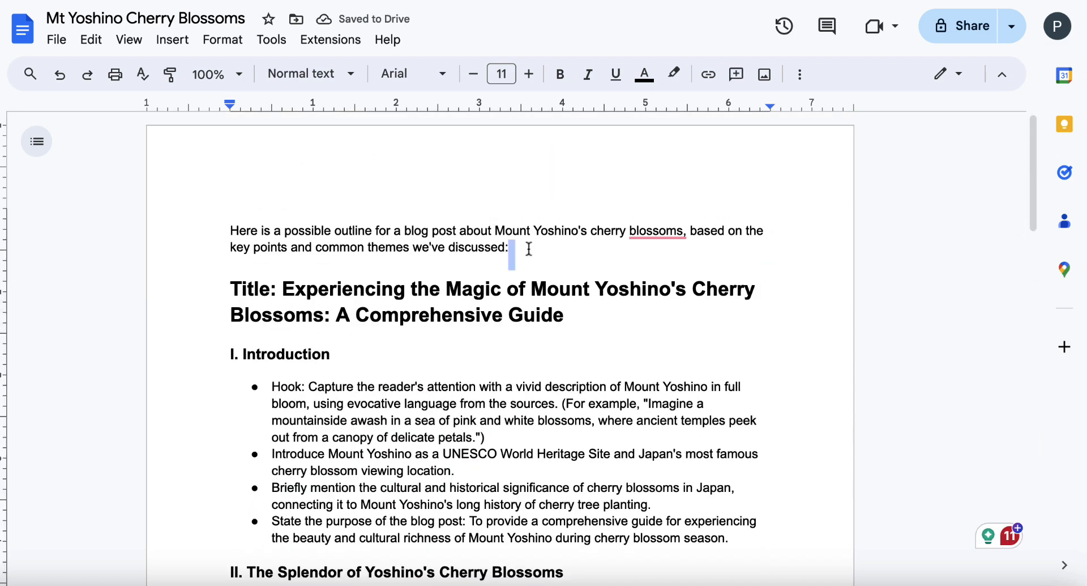
pyautogui.moveTo(529, 248); pyautogui.dragTo(196, 223)
pyautogui.press('BackSpace')
pyautogui.scroll(-1, 343, 295)
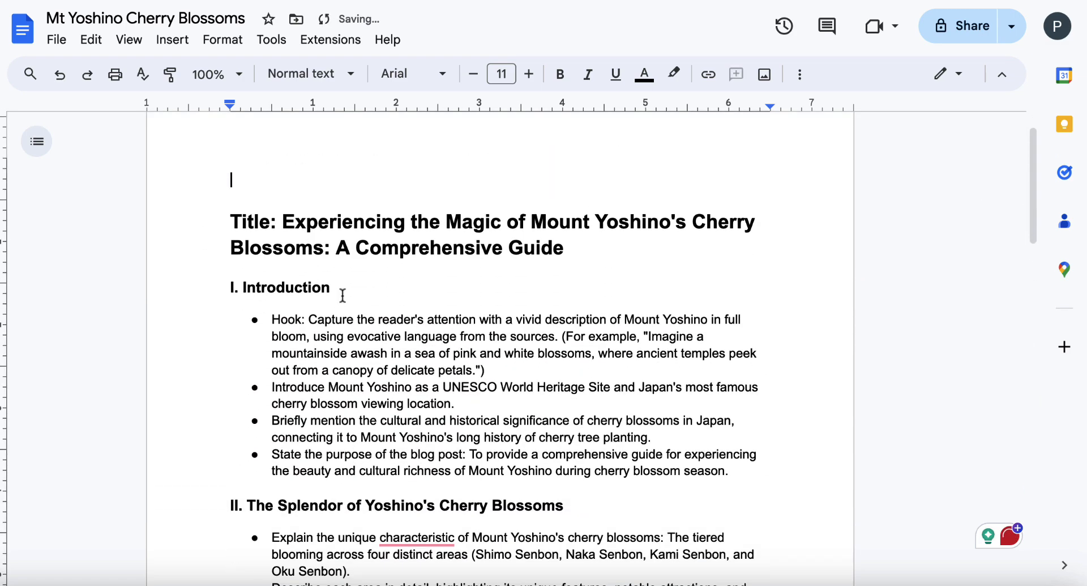
pyautogui.scroll(-1, 356, 252)
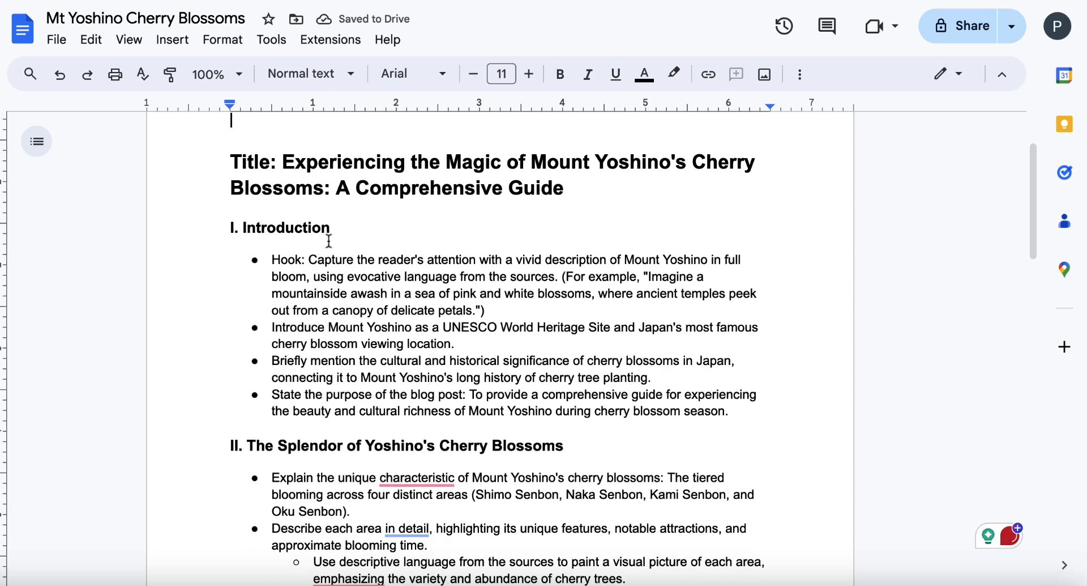
pyautogui.scroll(-2, 339, 348)
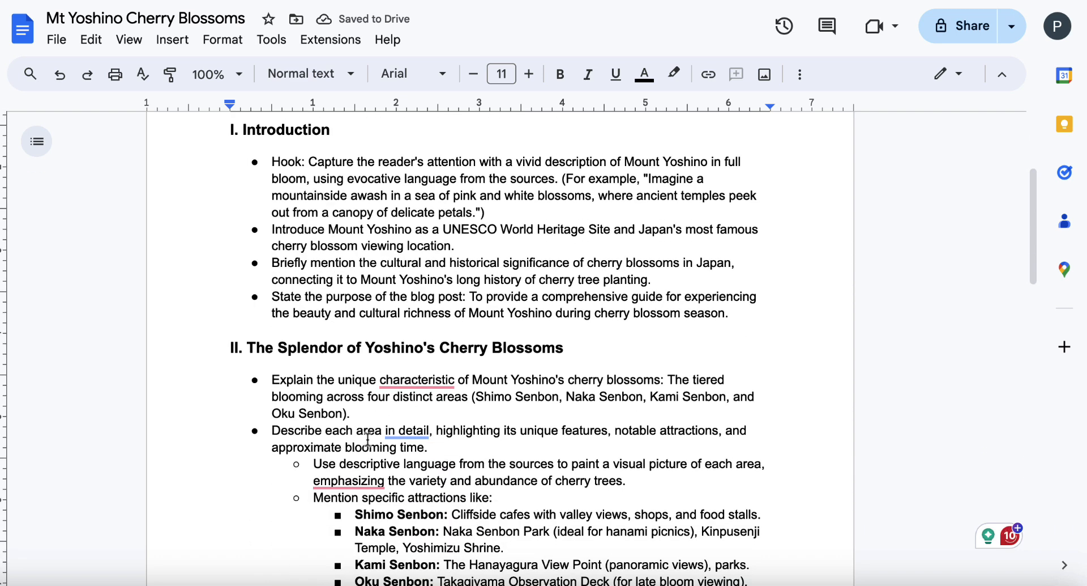
pyautogui.scroll(1, 416, 409)
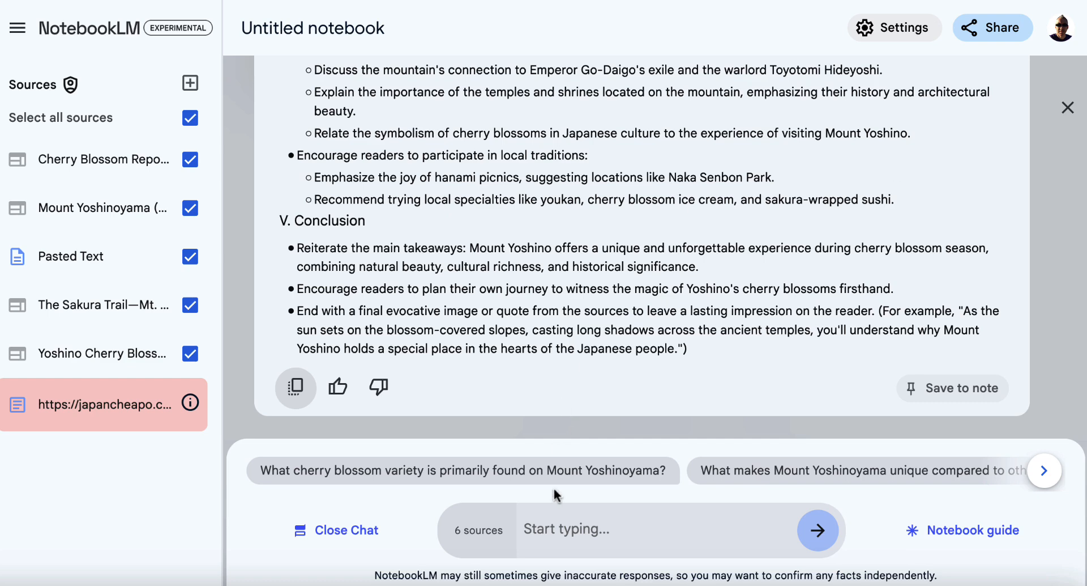
# Step: Back in NotebookLM, begin the chat prompt "Write a paragraph about" and locate the Hook point in the outline's Introduction
pyautogui.click(547, 524)
pyautogui.write('Write a paragraph about')
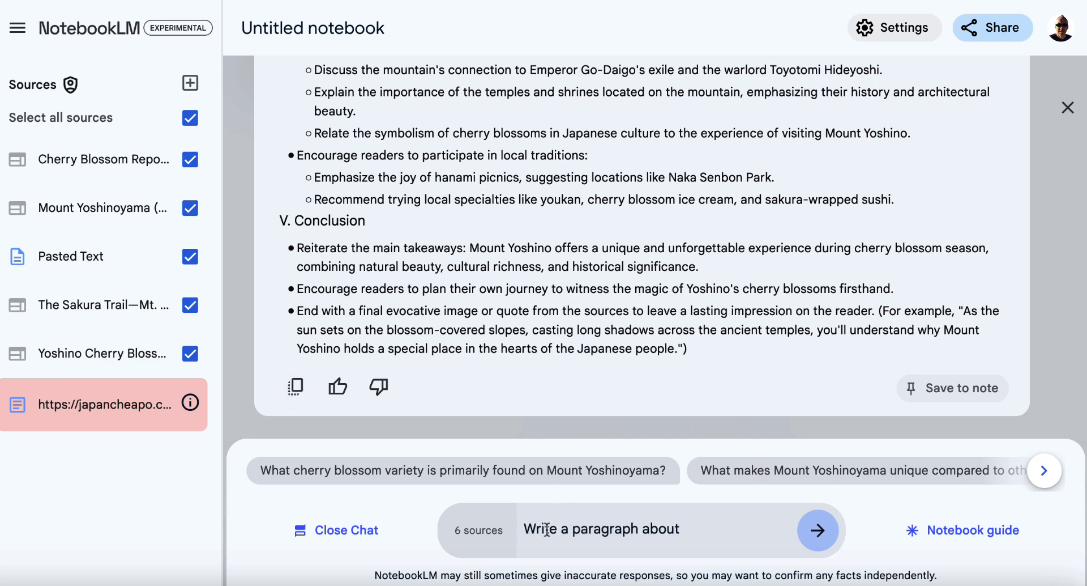
pyautogui.scroll(3, 597, 273)
pyautogui.scroll(10, 596, 273)
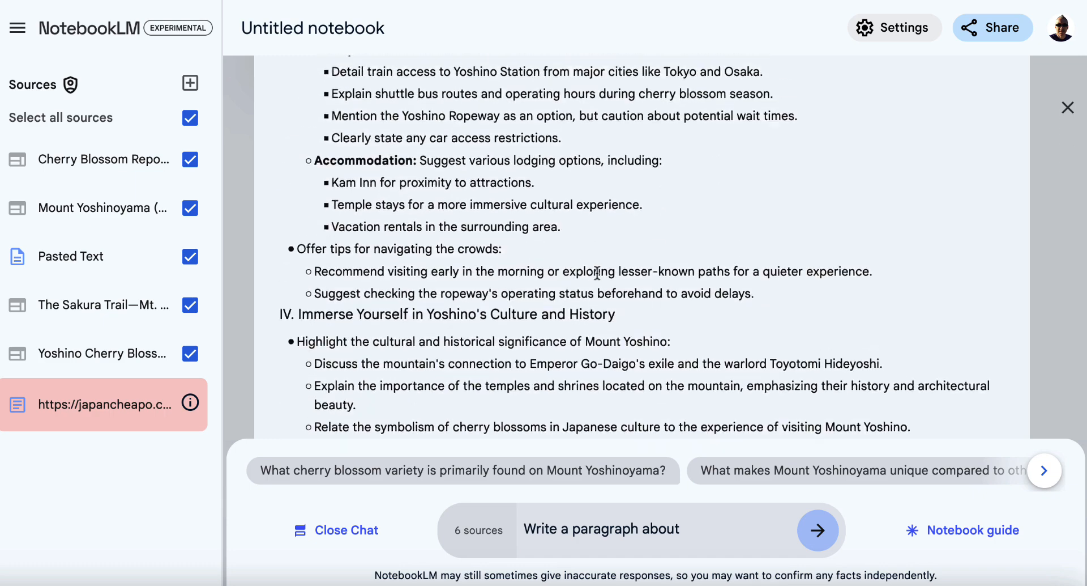
pyautogui.scroll(5, 597, 273)
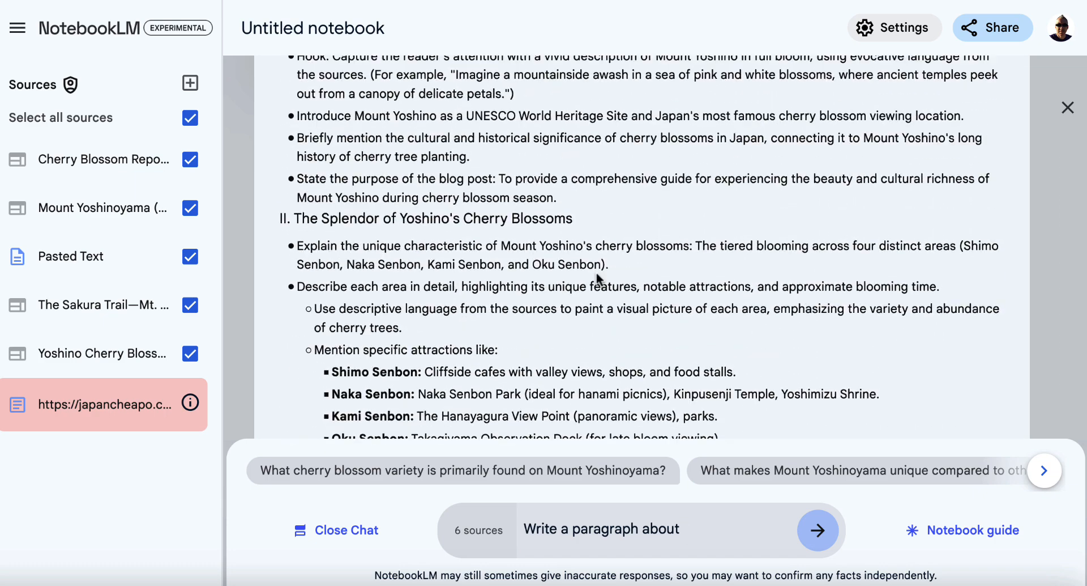
pyautogui.scroll(-3, 597, 273)
pyautogui.scroll(-3, 597, 273)
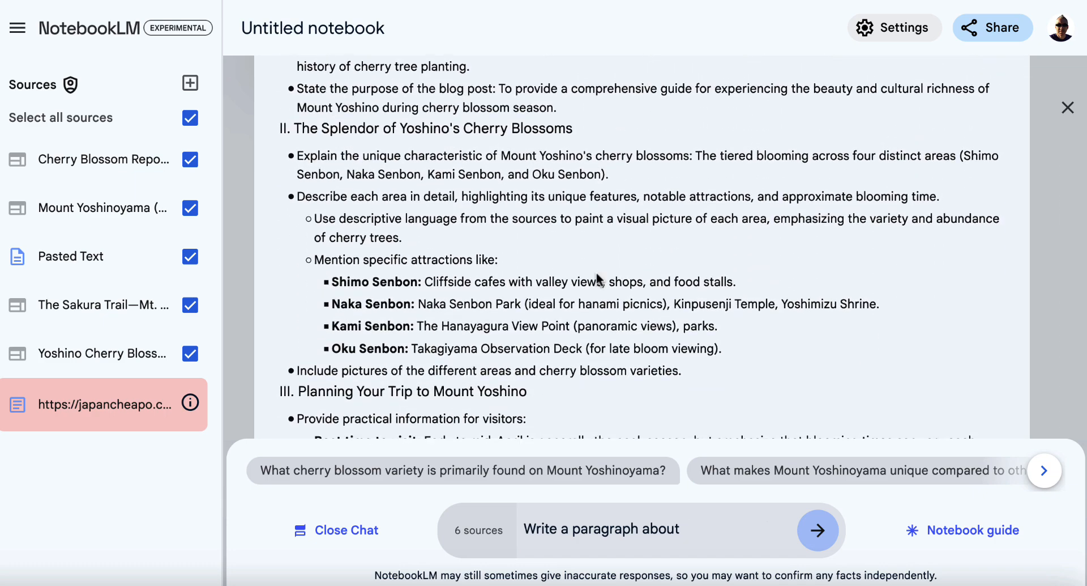
pyautogui.scroll(-1, 712, 270)
pyautogui.scroll(2, 711, 271)
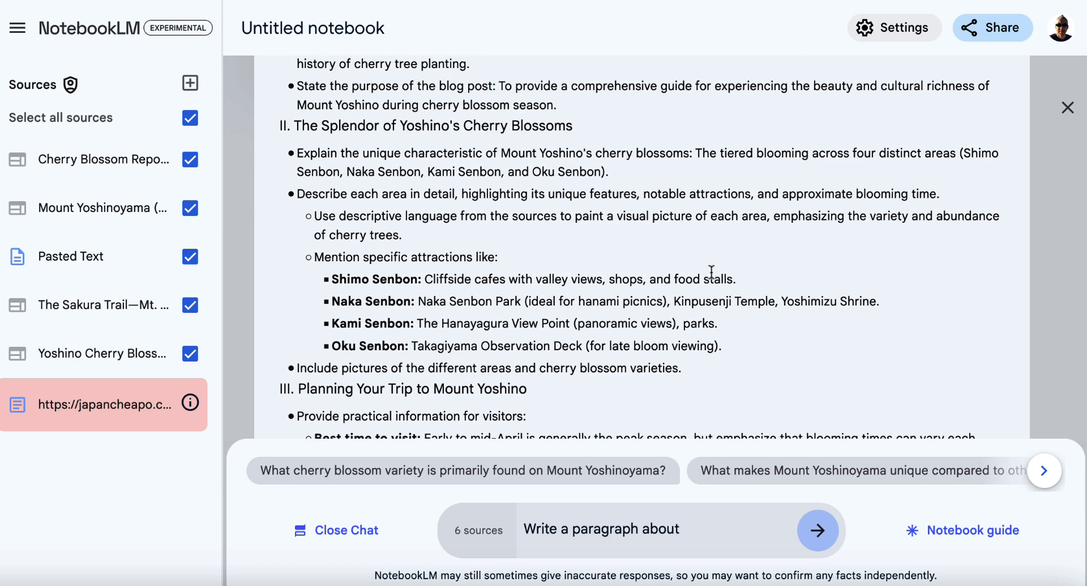
pyautogui.scroll(3, 595, 284)
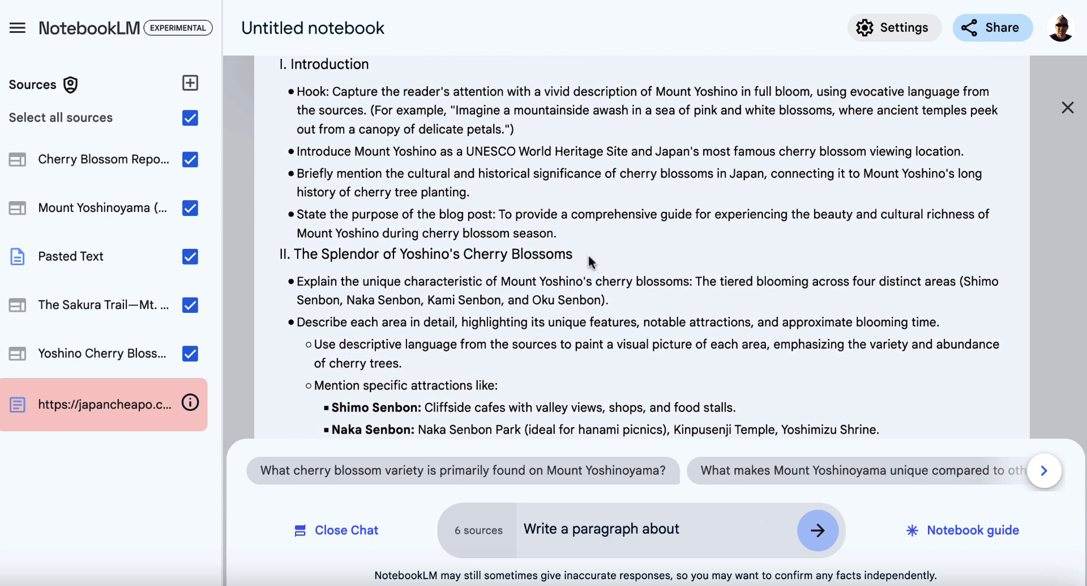
pyautogui.scroll(2, 589, 255)
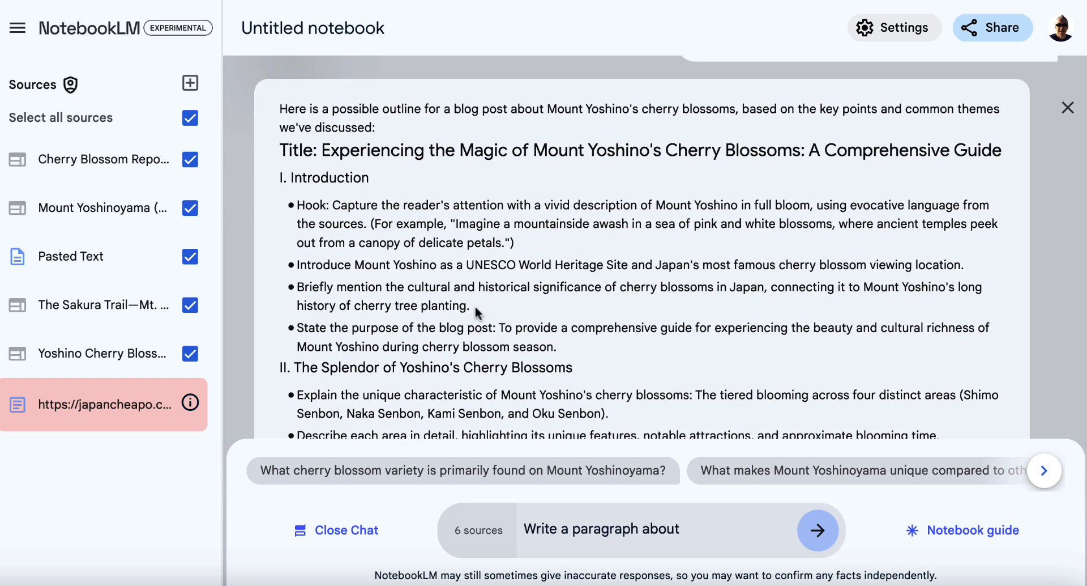
# Step: Complete the prompt with the Hook point's text, copied from the outline and enclosed in quotation marks, and send it
pyautogui.moveTo(524, 240); pyautogui.dragTo(335, 208)
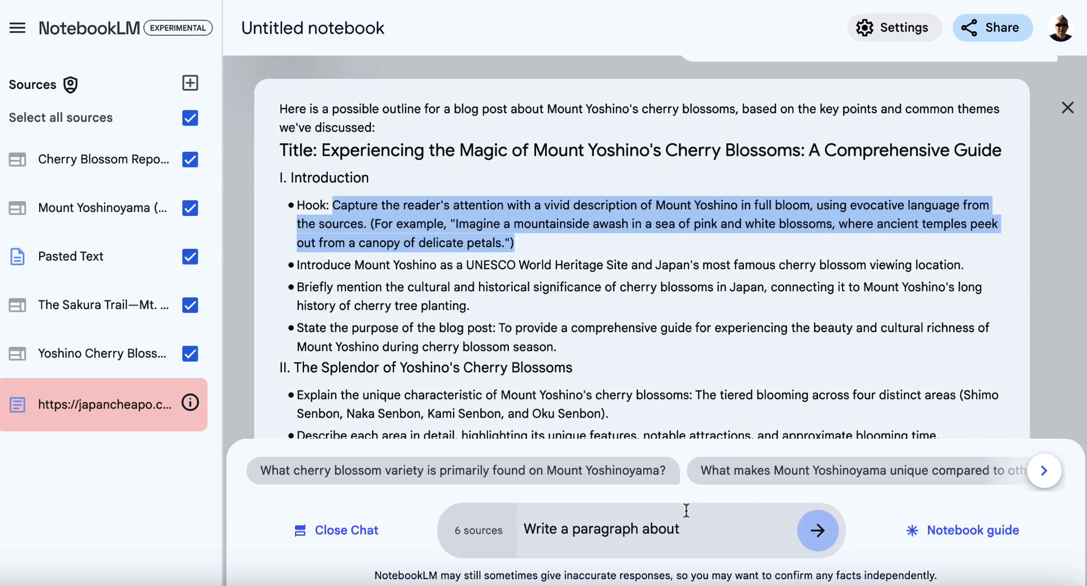
pyautogui.click(702, 526)
pyautogui.write('"')
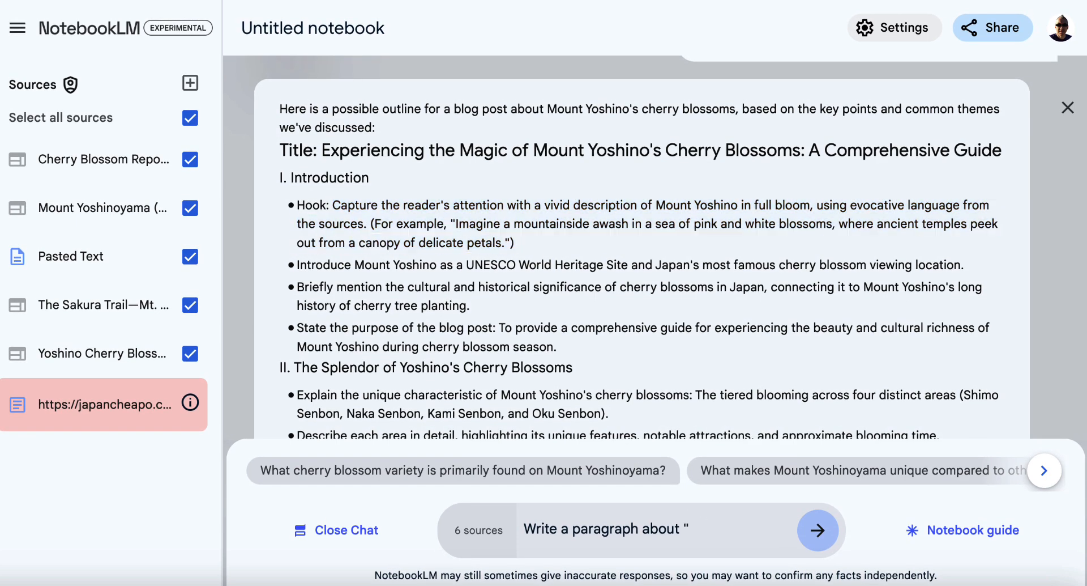
pyautogui.hotkey('ctrl', 'v')
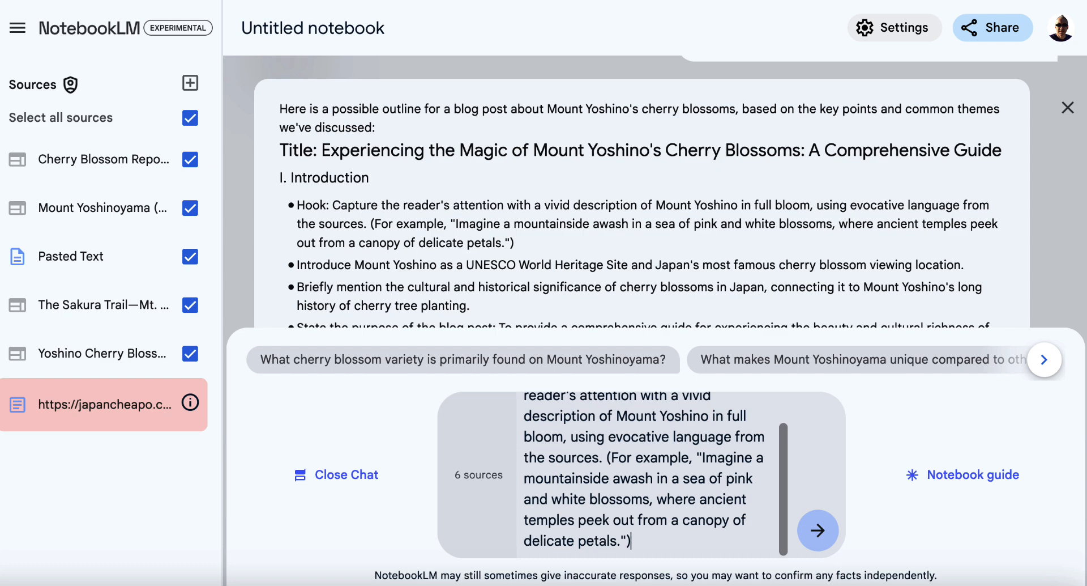
pyautogui.write('"')
pyautogui.click(818, 530)
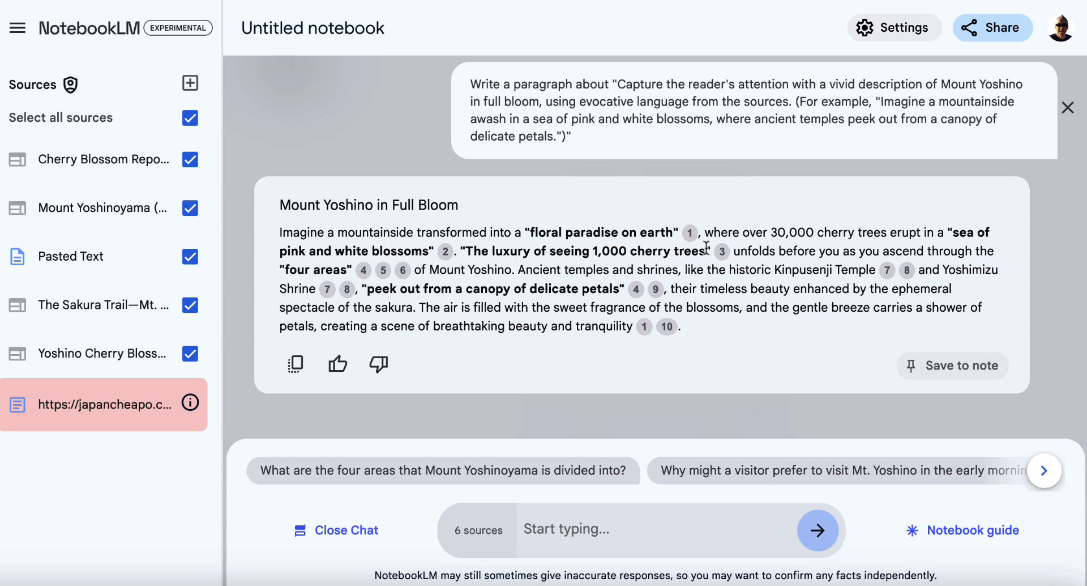
# Step: Copy the generated paragraph and paste it into the Google Docs outline, on blank lines added beneath the Hook bullet
pyautogui.click(295, 363)
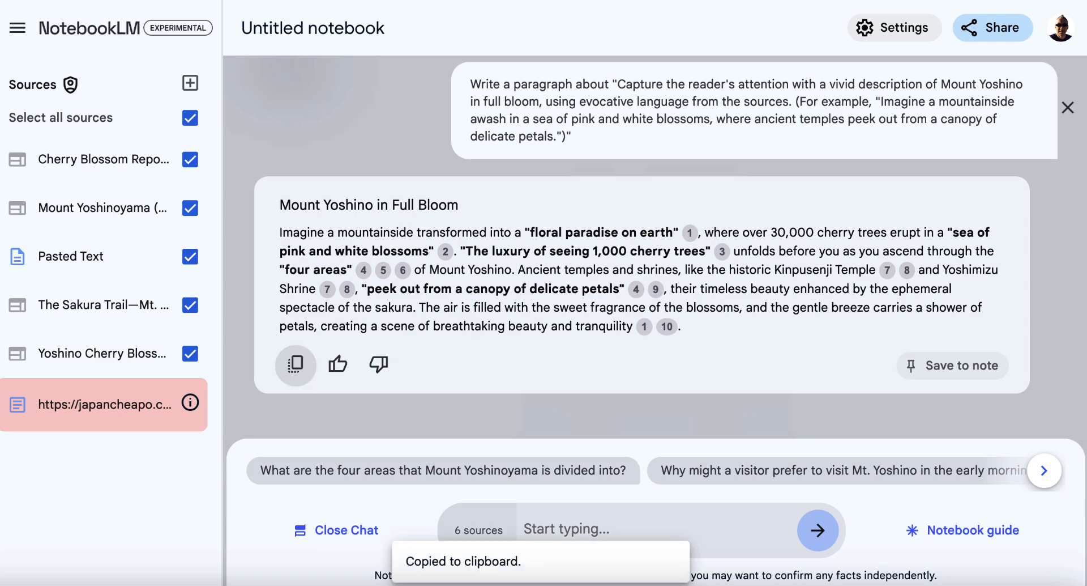
pyautogui.click(906, 0)
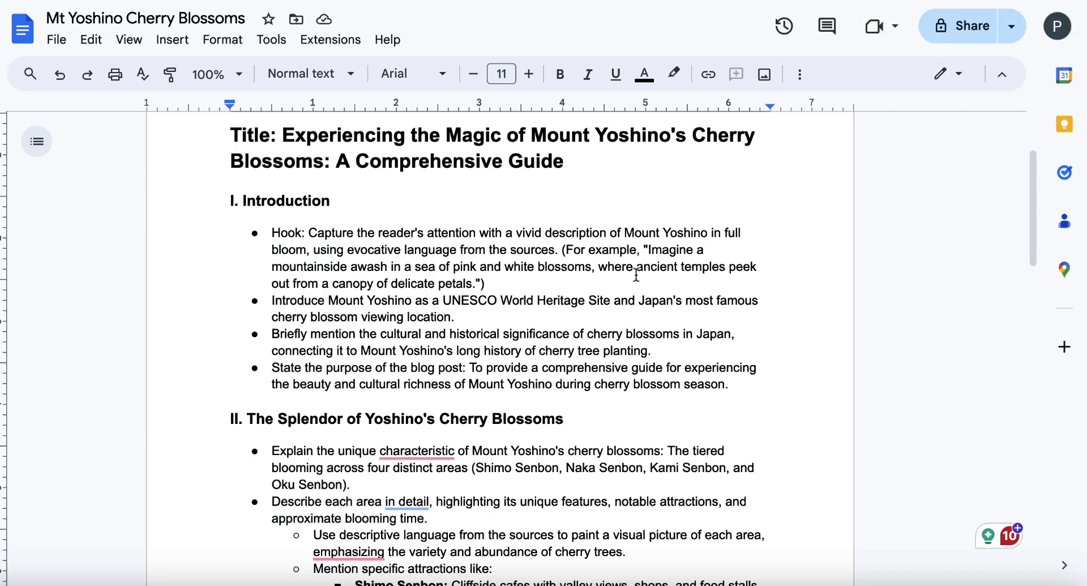
pyautogui.click(514, 285)
pyautogui.press('Return')
pyautogui.press('Return')
pyautogui.press('Return')
pyautogui.press('Return')
pyautogui.press('Return')
pyautogui.press('Return')
pyautogui.press('Return')
pyautogui.press('Return')
pyautogui.press('Return')
pyautogui.press('Return')
pyautogui.press('Return')
pyautogui.press('Return')
pyautogui.click(230, 357)
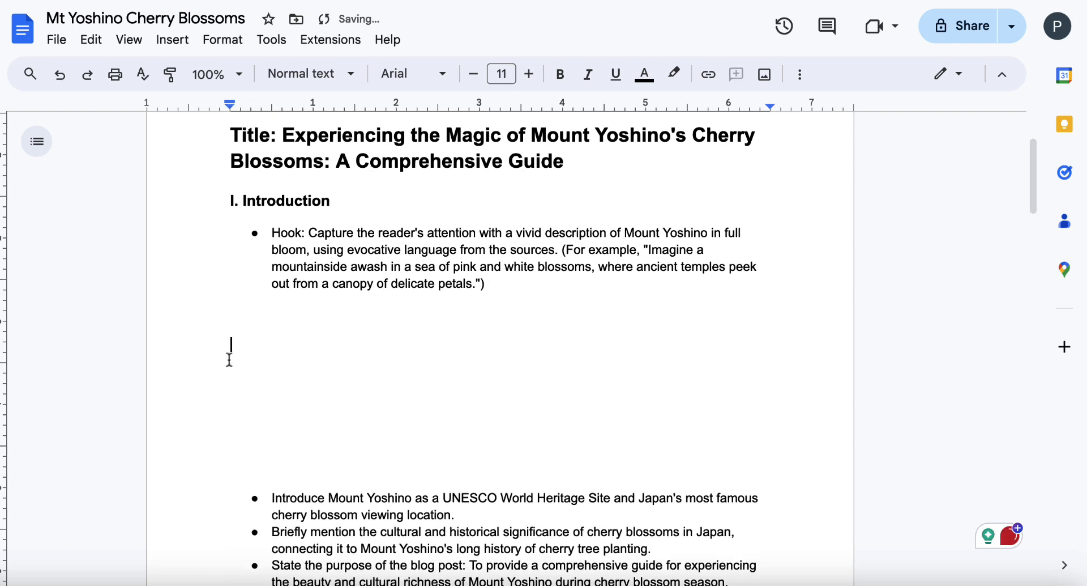
pyautogui.hotkey('ctrl', 'v')
pyautogui.scroll(-1, 419, 368)
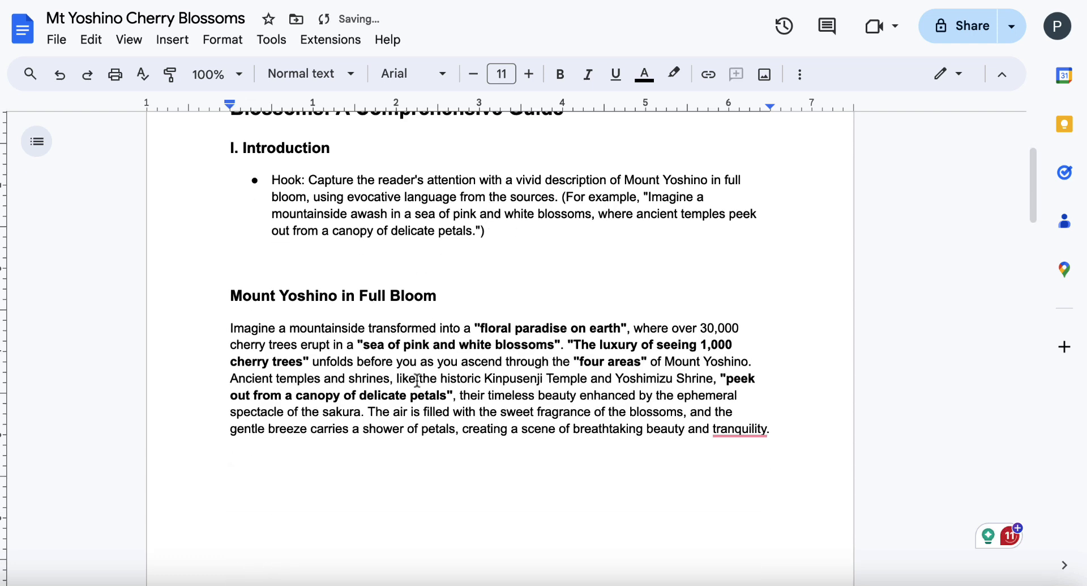
pyautogui.moveTo(764, 429)
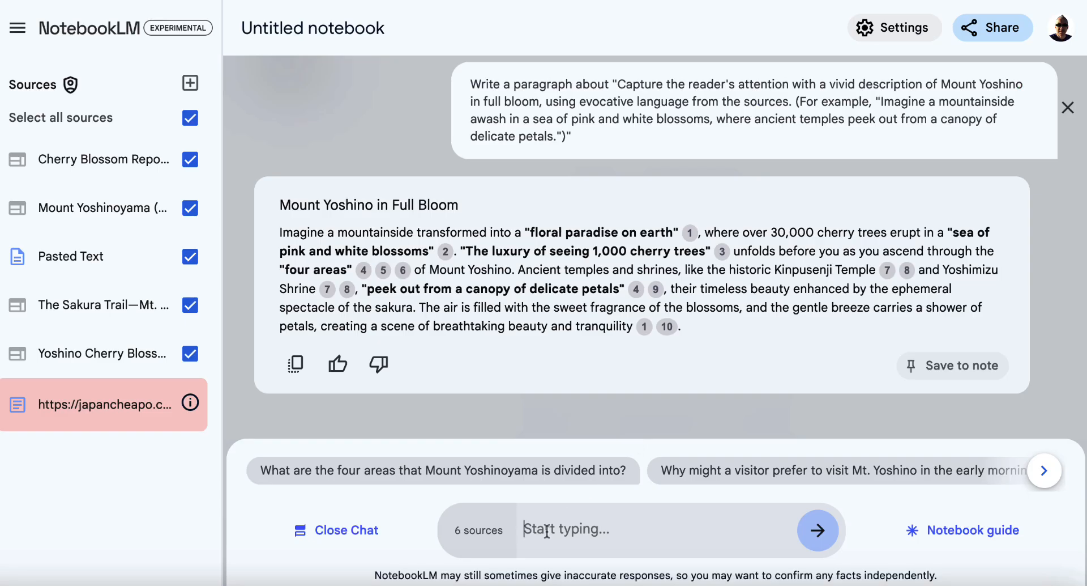
# Step: Send a prompt asking how to enhance the section for readability and flow, in second person, active voice and simpler language
pyautogui.hotkey('ctrl', 'v')
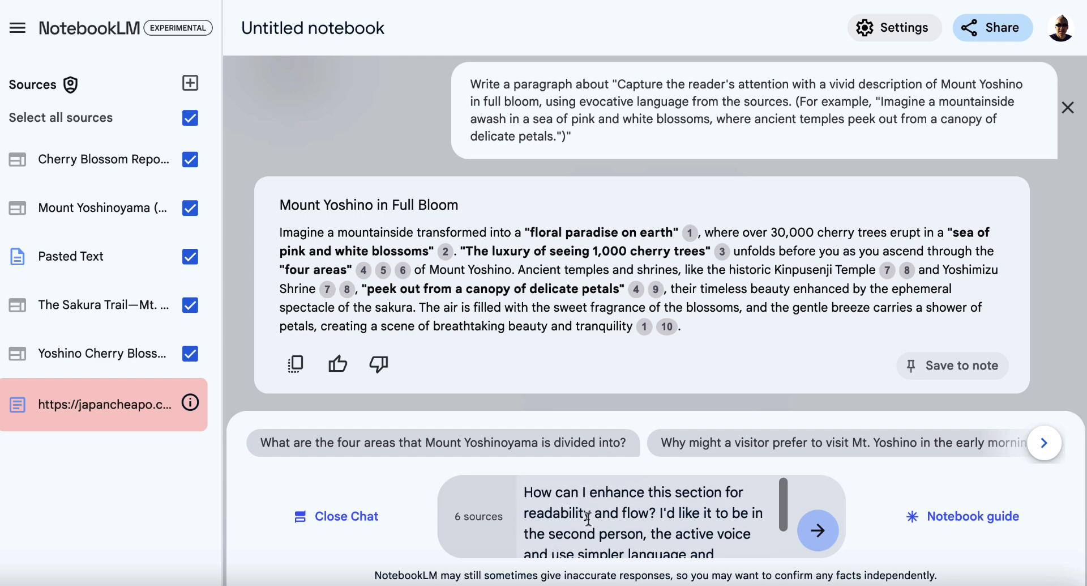
pyautogui.scroll(-2, 663, 524)
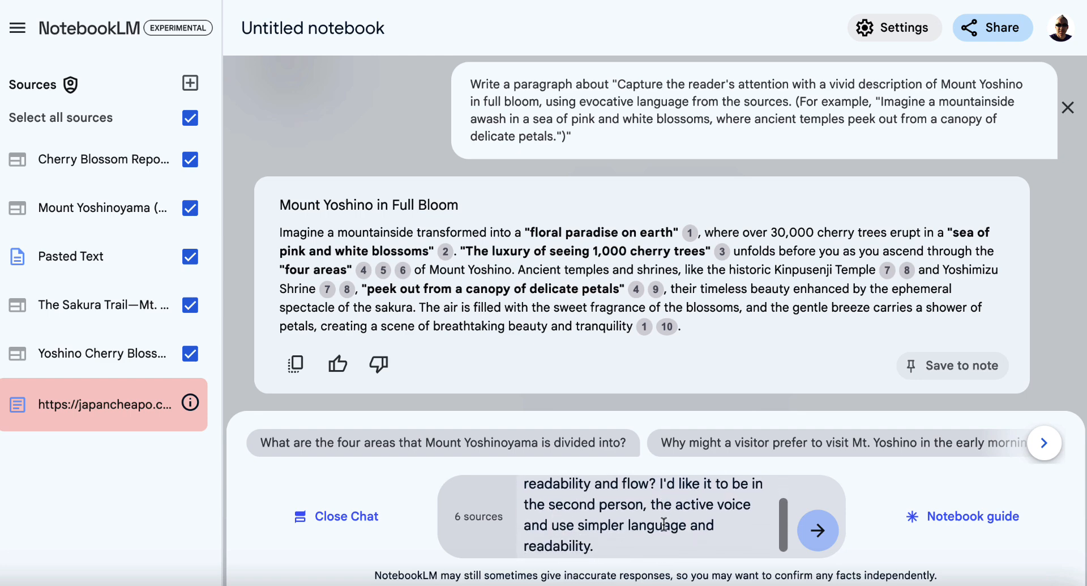
pyautogui.scroll(-1, 664, 525)
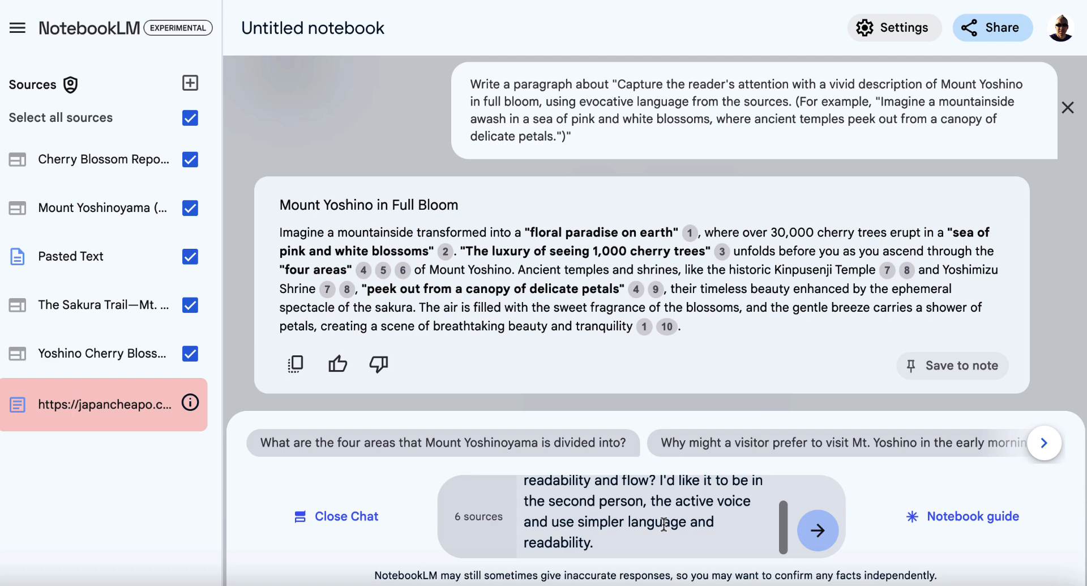
pyautogui.scroll(-1, 664, 524)
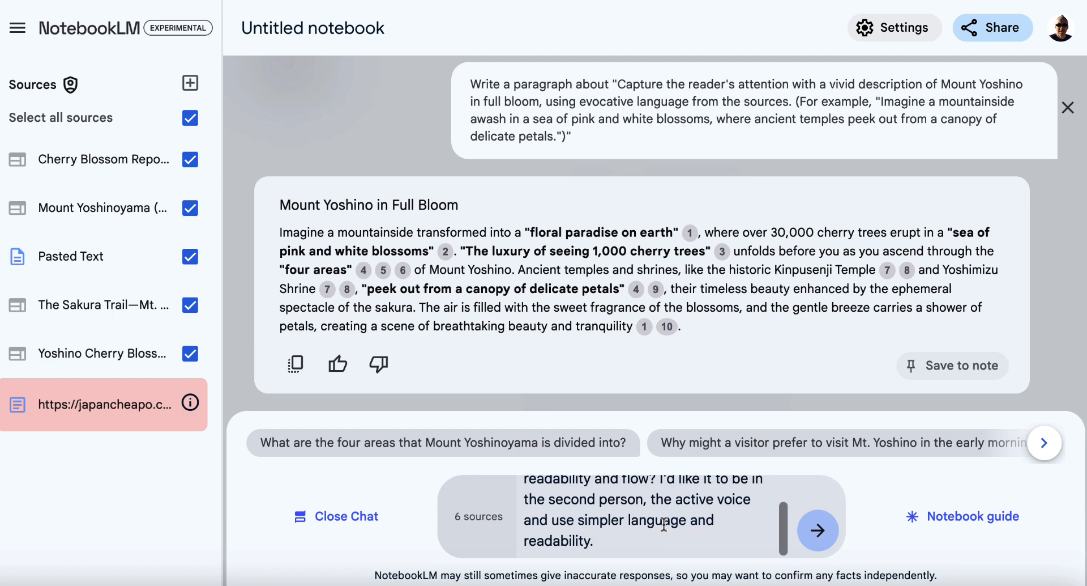
pyautogui.click(821, 534)
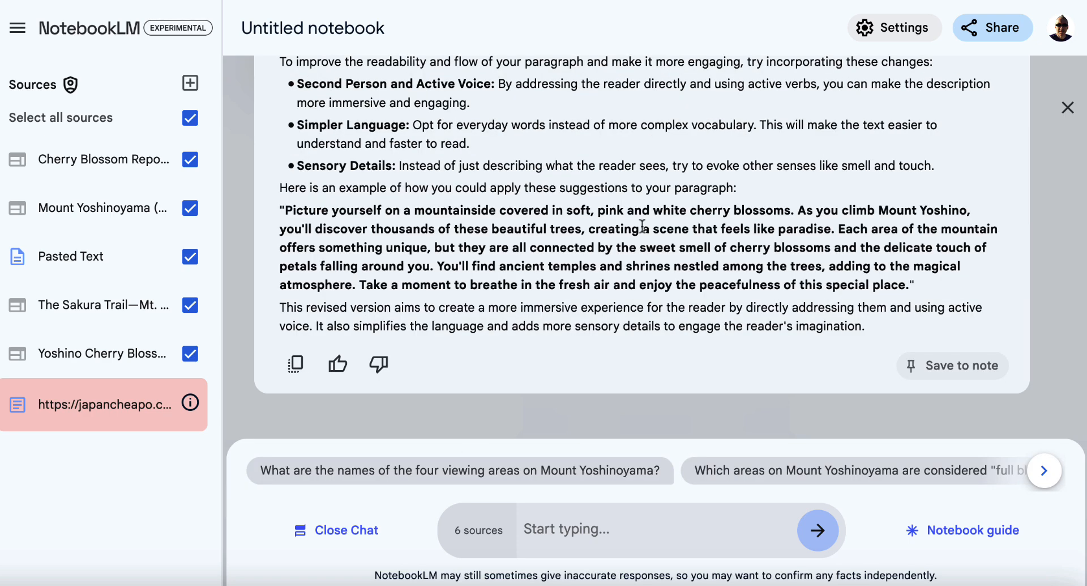
# Step: Copy the rewritten example paragraph and paste it over the old paragraph beneath "Mount Yoshino in Full Bloom" in the Google Docs outline
pyautogui.scroll(1, 642, 226)
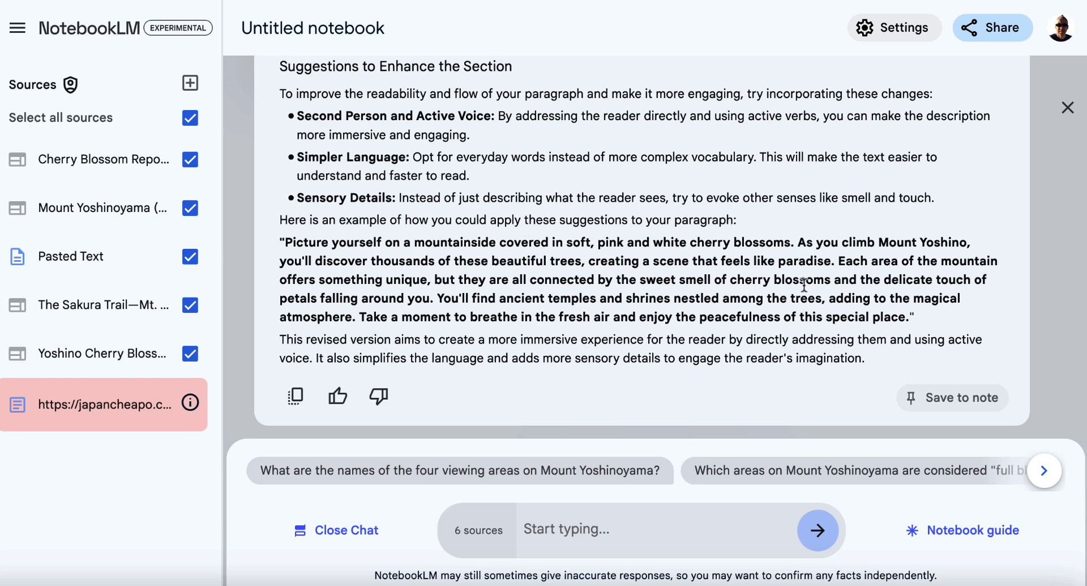
pyautogui.moveTo(909, 318); pyautogui.dragTo(285, 239)
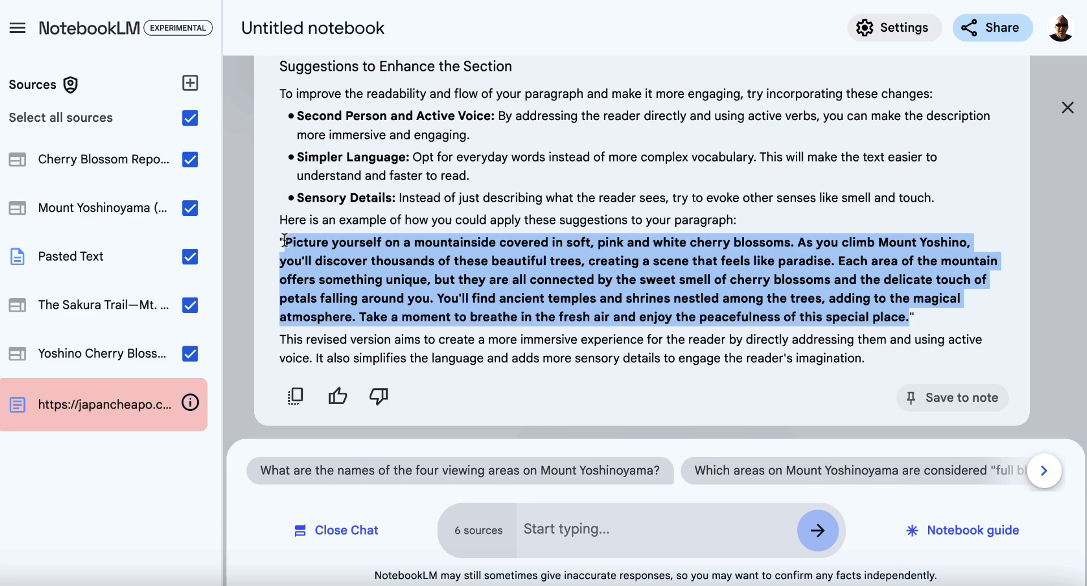
pyautogui.click(907, 1)
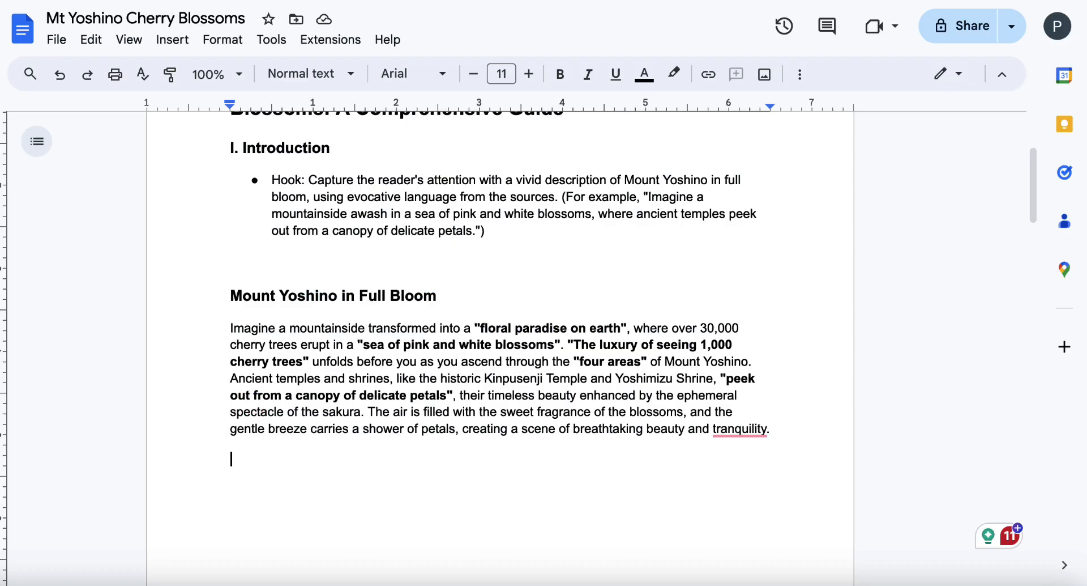
pyautogui.moveTo(628, 455); pyautogui.dragTo(195, 335)
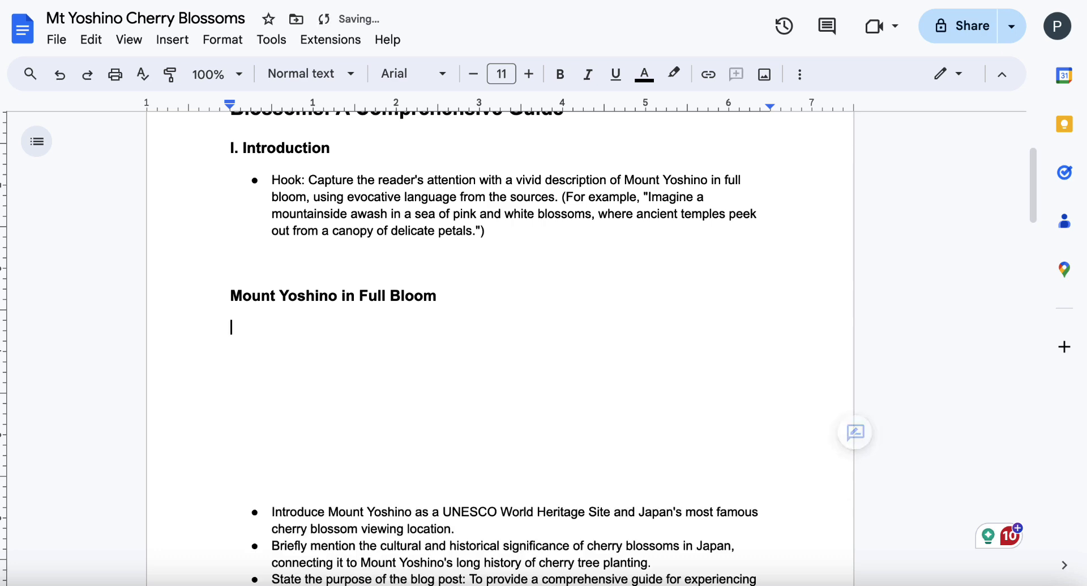
pyautogui.hotkey('ctrl', 'v')
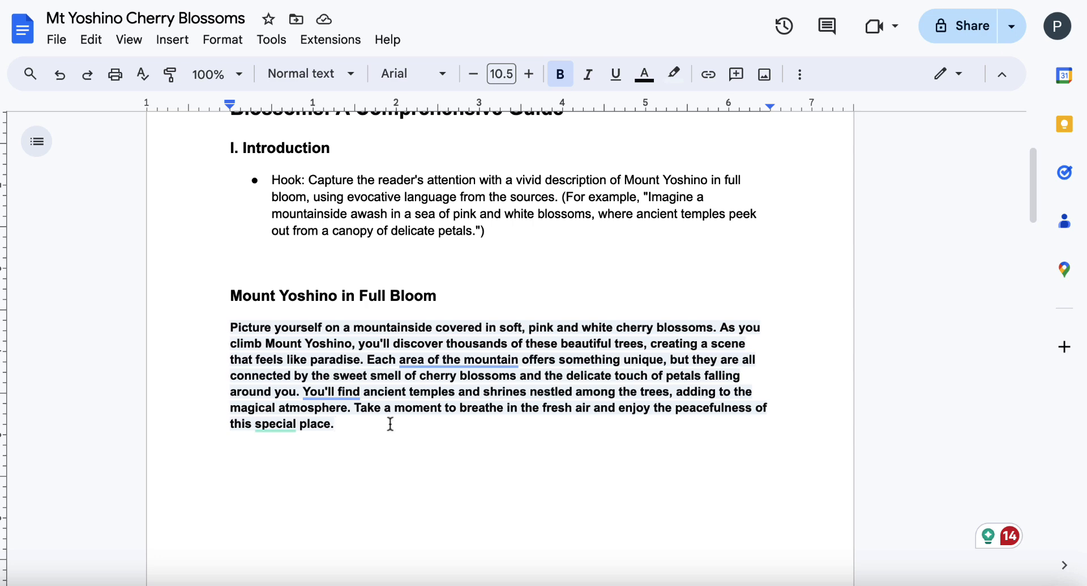
# Step: Copy the new paragraph into Hemingway Editor and accept the AI simplification of the sentence beginning "Each area of the mountain"
pyautogui.moveTo(350, 420); pyautogui.dragTo(231, 326)
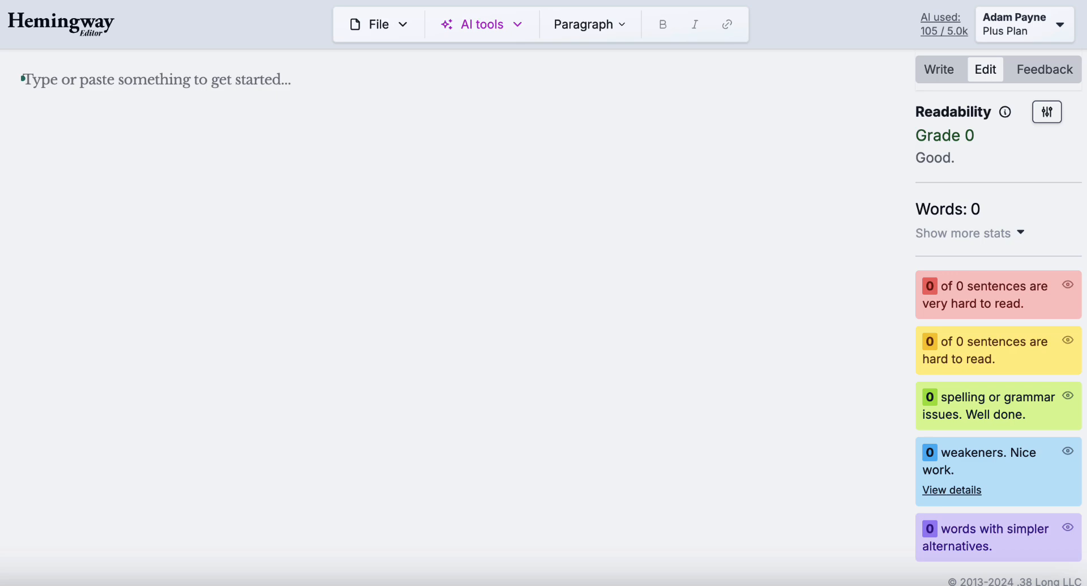
pyautogui.hotkey('ctrl', 'v')
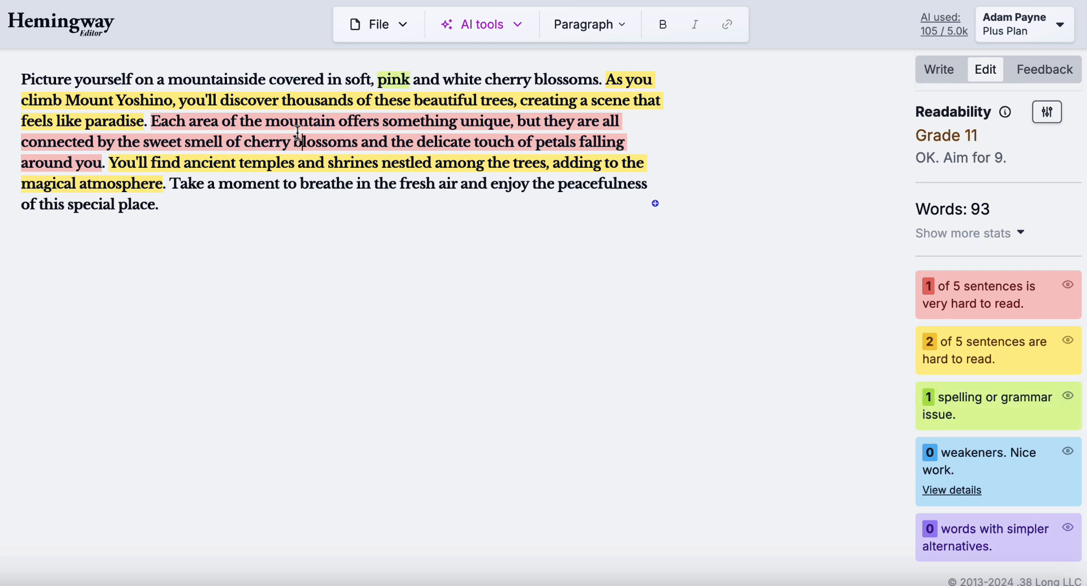
pyautogui.click(256, 286)
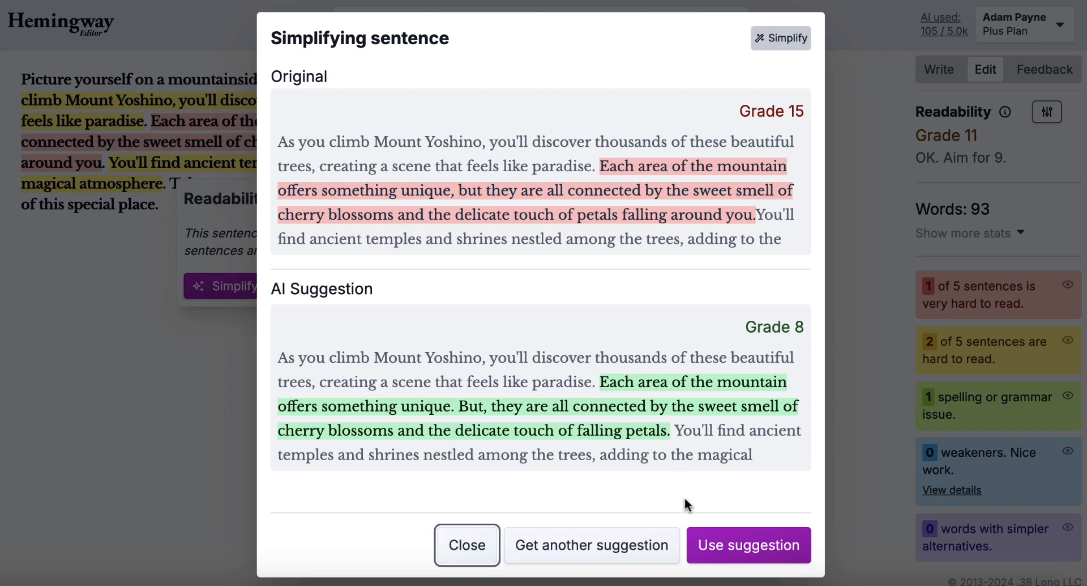
pyautogui.click(756, 546)
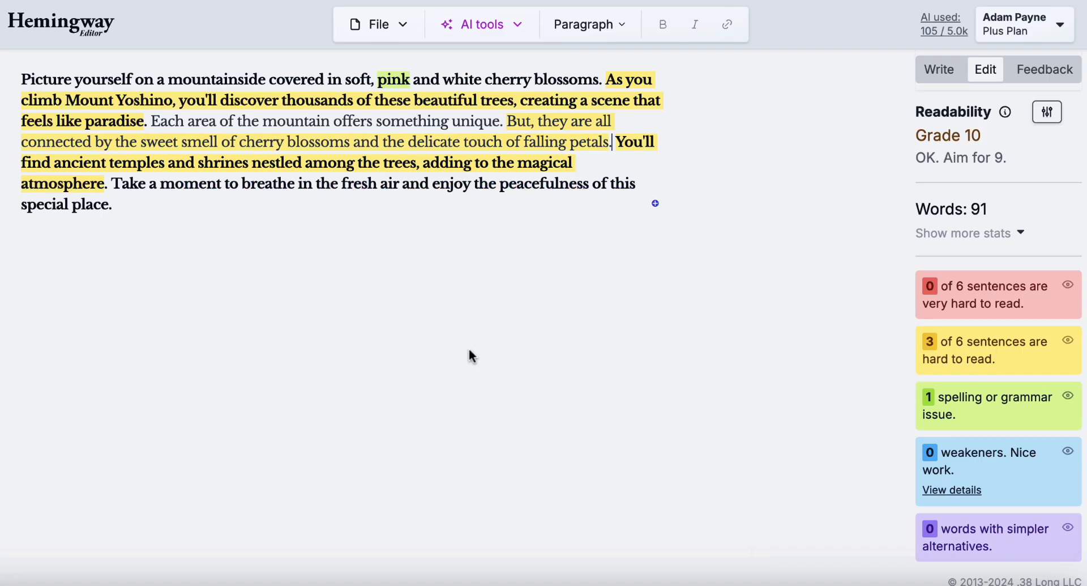
# Step: Simplify the sentences beginning "You'll find ancient temples" and "As you climb Mount Yoshino" with the AI suggestions
pyautogui.click(359, 164)
pyautogui.click(267, 303)
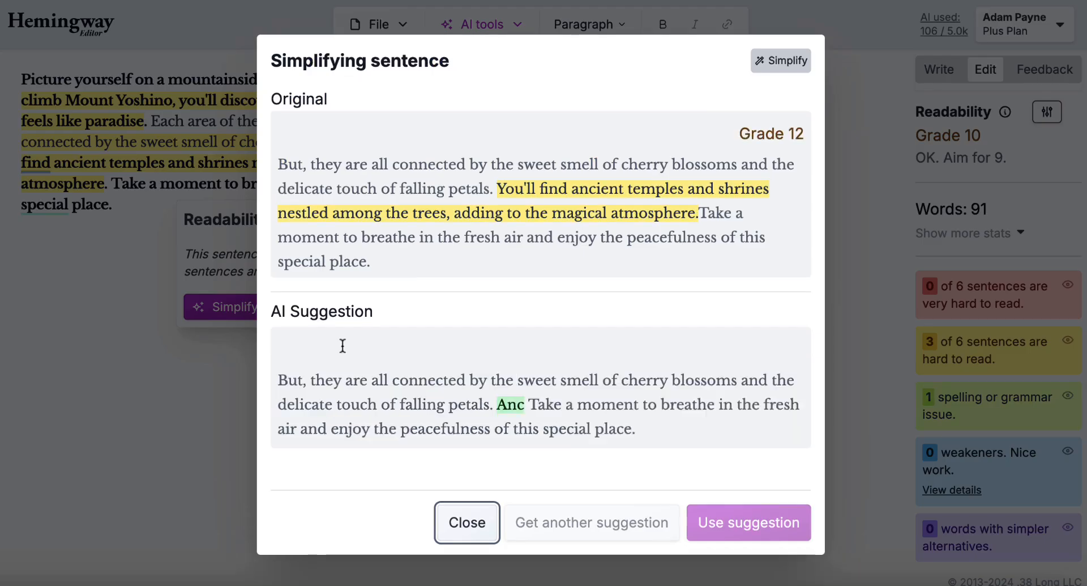
pyautogui.click(759, 547)
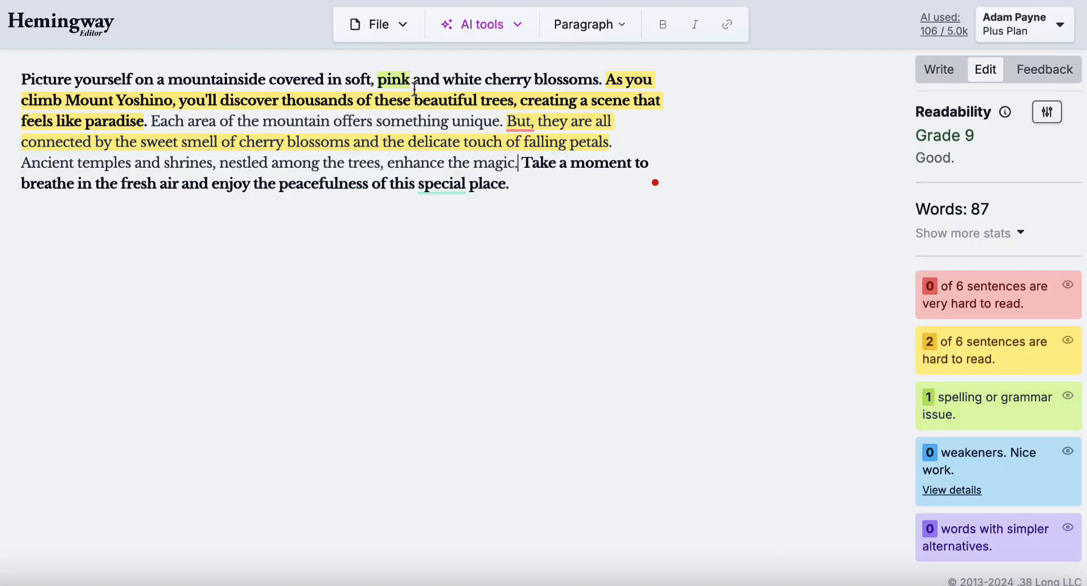
pyautogui.click(516, 101)
pyautogui.click(277, 242)
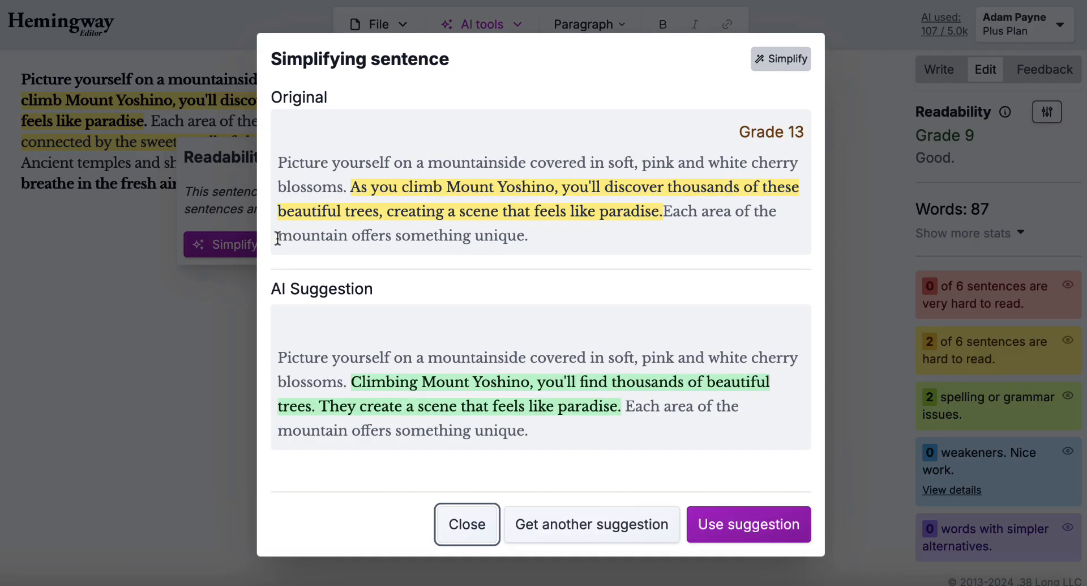
pyautogui.click(762, 527)
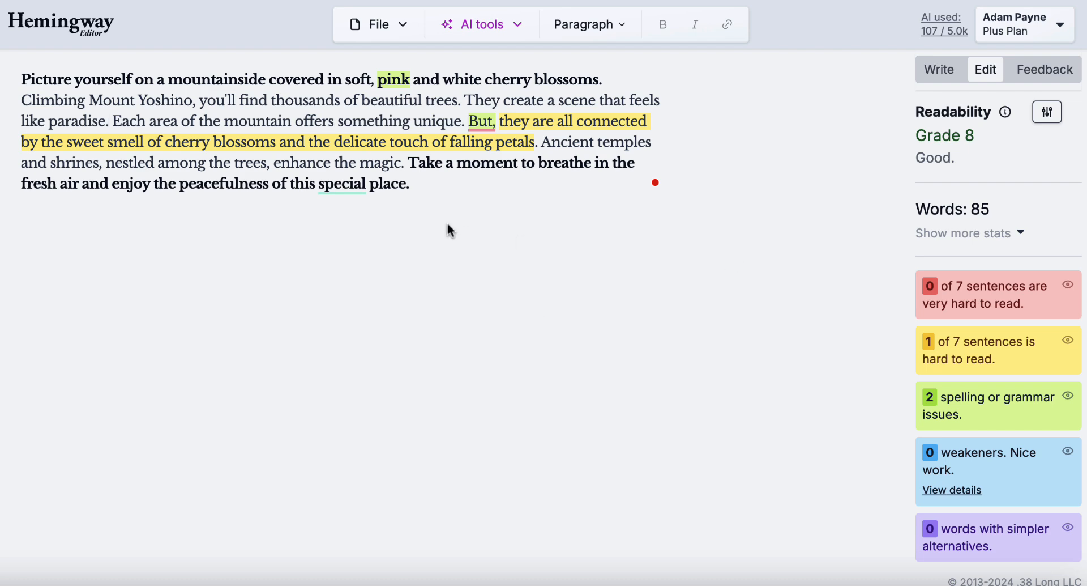
# Step: Remove the bold formatting from the entire text
pyautogui.moveTo(428, 183); pyautogui.dragTo(23, 72)
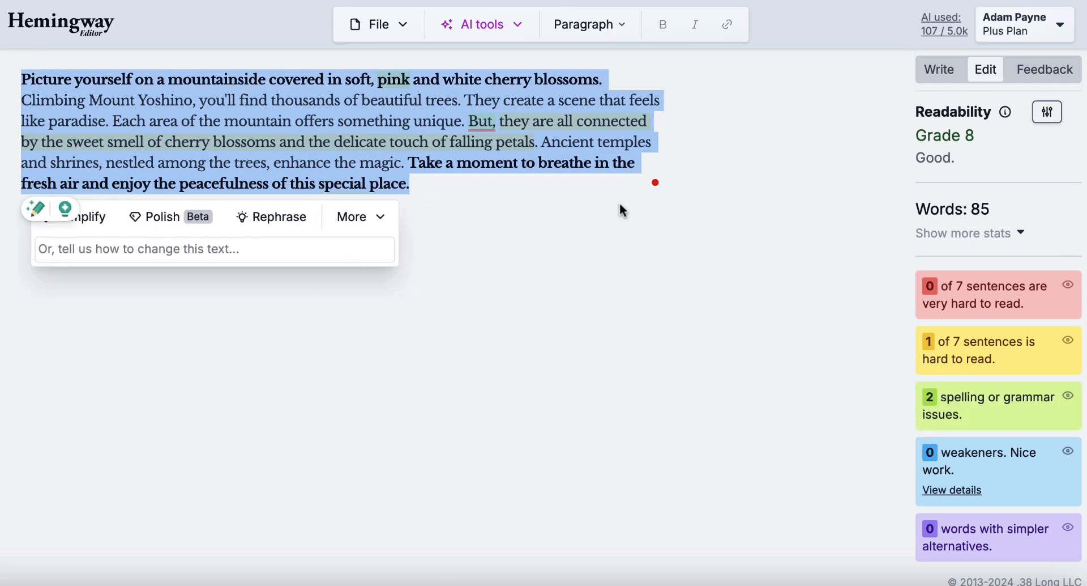
pyautogui.click(658, 32)
pyautogui.click(658, 28)
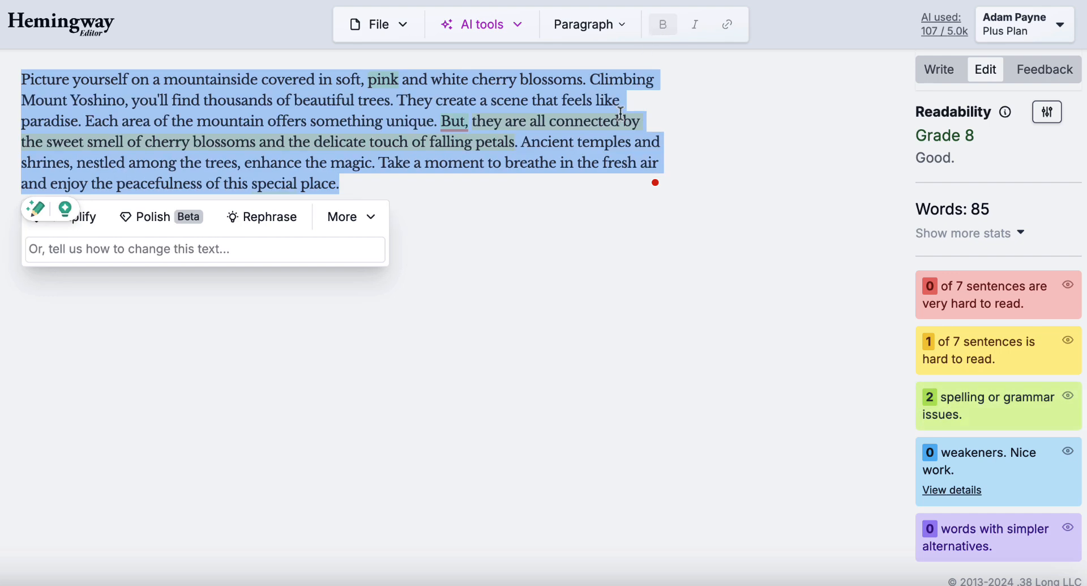
# Step: Start new paragraphs at "But", "They create a scene" and "Ancient temples", and accept the correction removing the comma after "But"
pyautogui.click(443, 122)
pyautogui.press('Return')
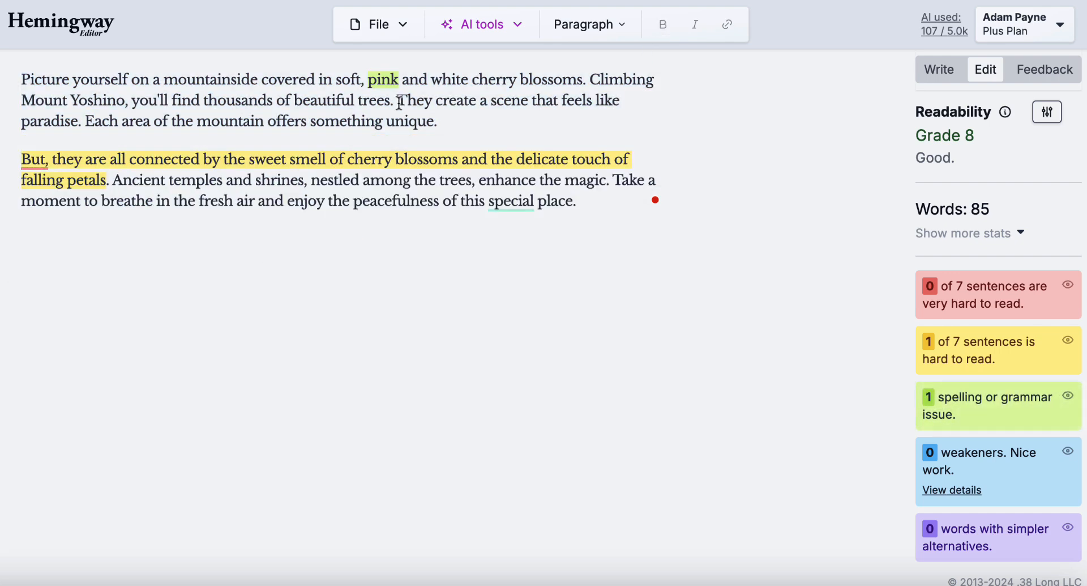
pyautogui.click(398, 100)
pyautogui.press('Return')
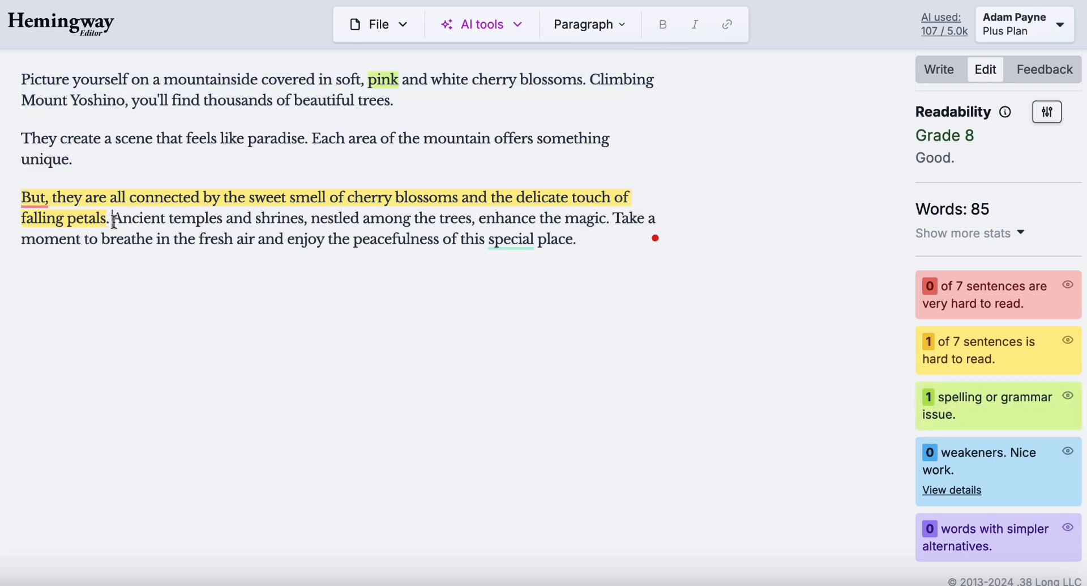
pyautogui.click(110, 218)
pyautogui.press('Return')
pyautogui.moveTo(33, 199)
pyautogui.click(36, 250)
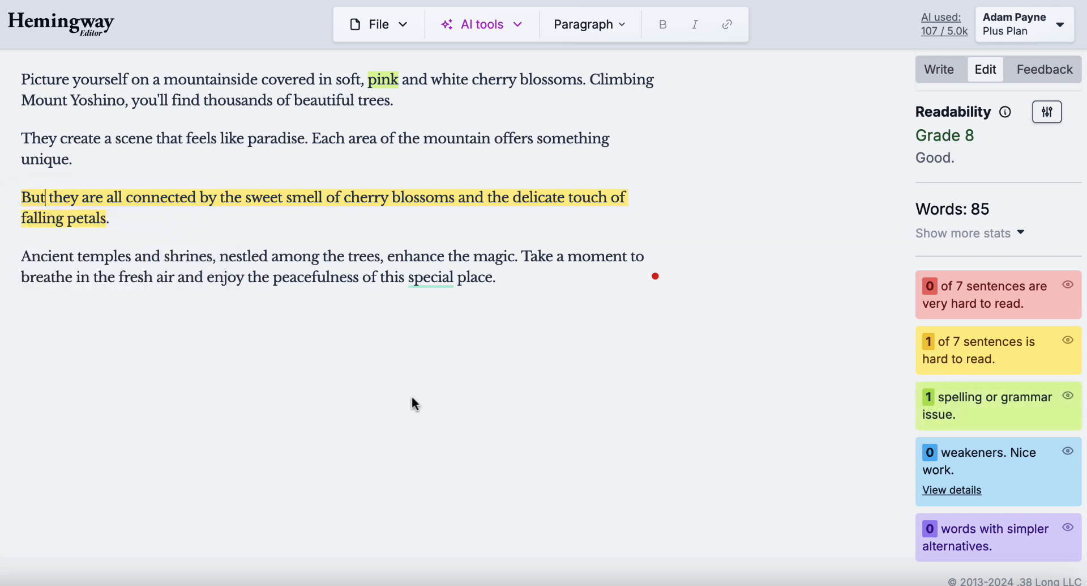
# Step: Start new paragraphs at "Climbing Mount Yoshino" and "Take a moment to breathe"
pyautogui.click(589, 80)
pyautogui.press('Return')
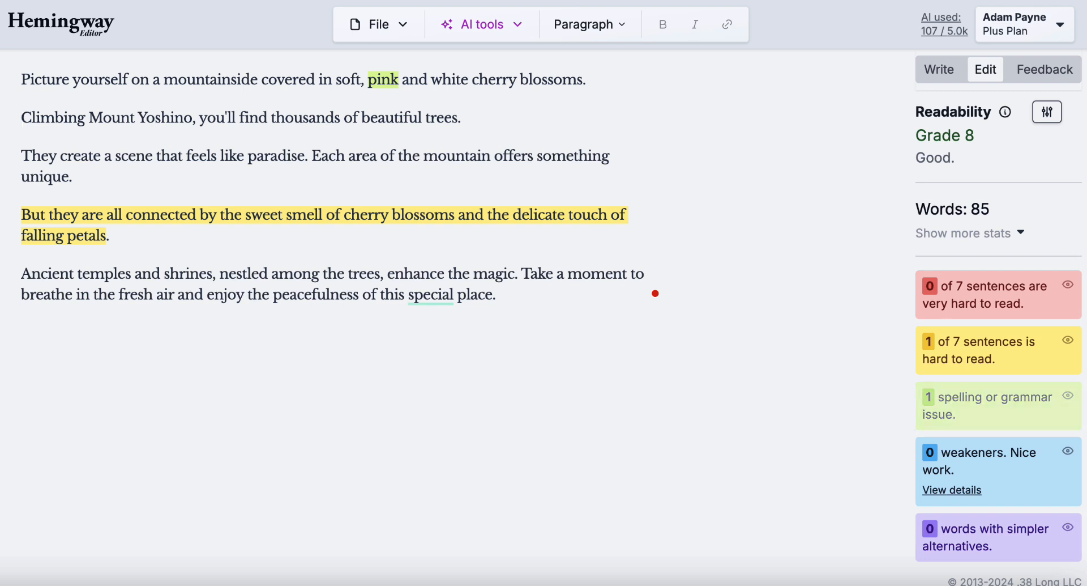
pyautogui.click(519, 274)
pyautogui.press('Return')
# Step: Copy the edited text and paste it over the bold paragraph beneath "Mount Yoshino in Full Bloom" in Google Docs
pyautogui.moveTo(630, 315); pyautogui.dragTo(12, 76)
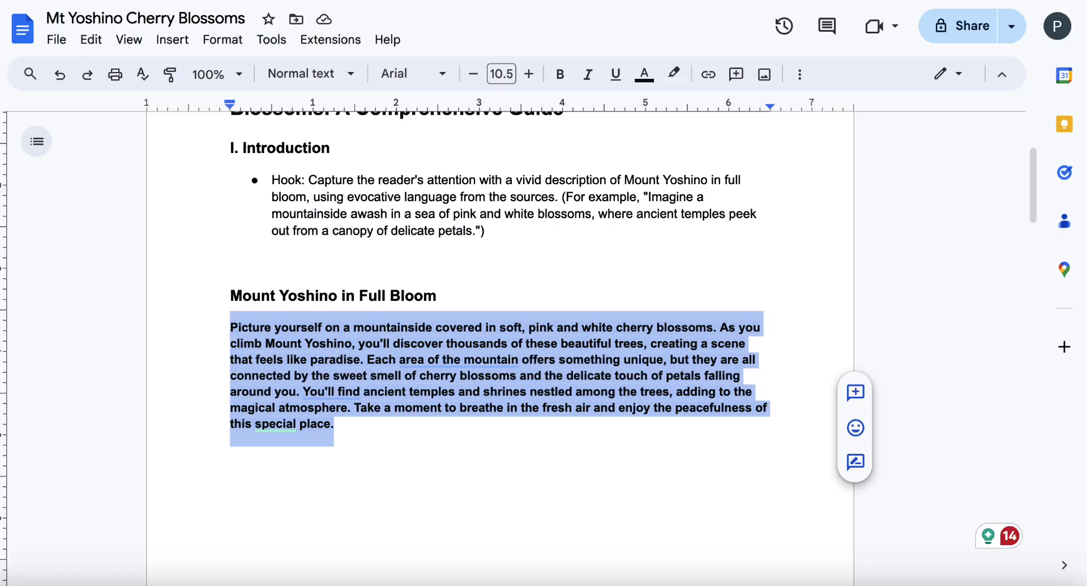
pyautogui.write("Picture yourself on a mountainside covered in soft, pink and white cherry blossoms. Climbing Mount Yoshino, you'll find thousands of beautiful trees. They create a scene that feels like paradise. Each area of the mountain offers something unique. But they are all connected by the sweet smell of cherry blossoms and the delicate touch of falling petals. Ancient temples and shrines, nestled among the trees, enhance the magic. Take a moment to breathe in the fresh air and enjoy the peacefulness of this special place.")
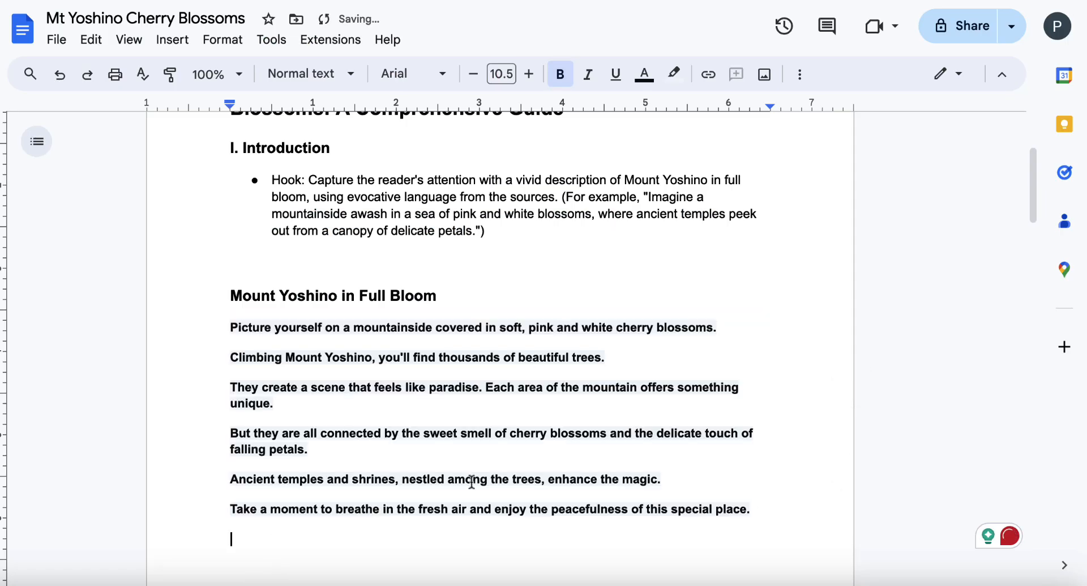
pyautogui.scroll(-1, 472, 481)
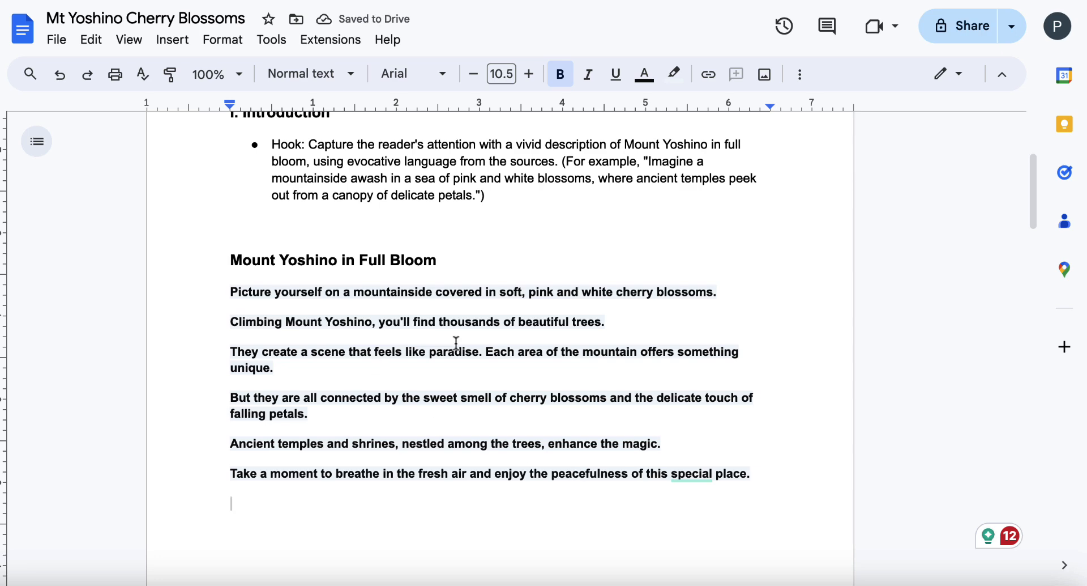
# Step: Copy the tiered-blooming point of section II from the NotebookLM outline and paste it above "Keys:" in the ChatGPT section-writing prompt
pyautogui.scroll(2, 357, 347)
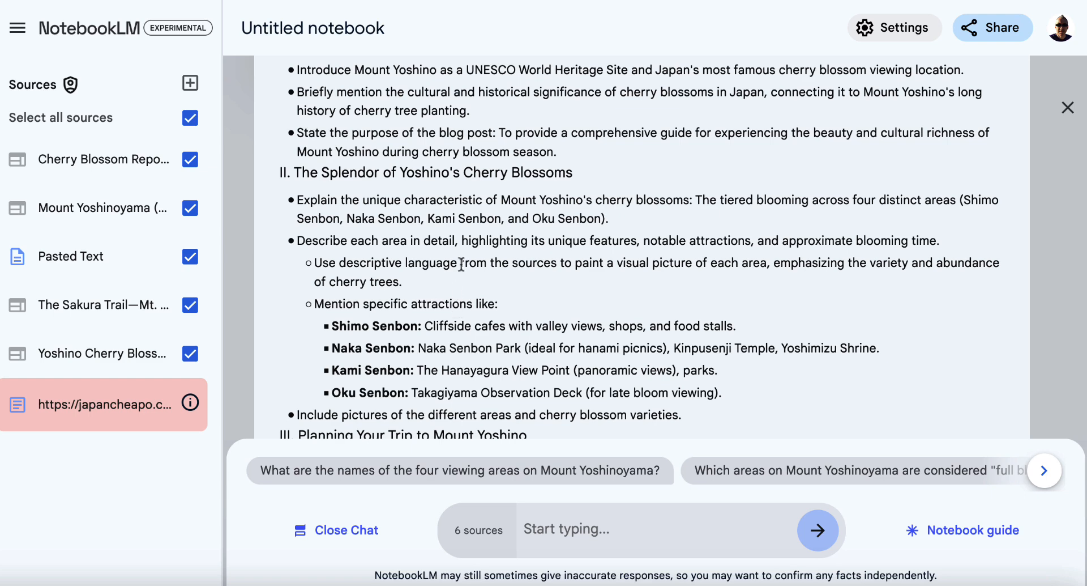
pyautogui.moveTo(610, 220); pyautogui.dragTo(298, 207)
pyautogui.press('super+c')
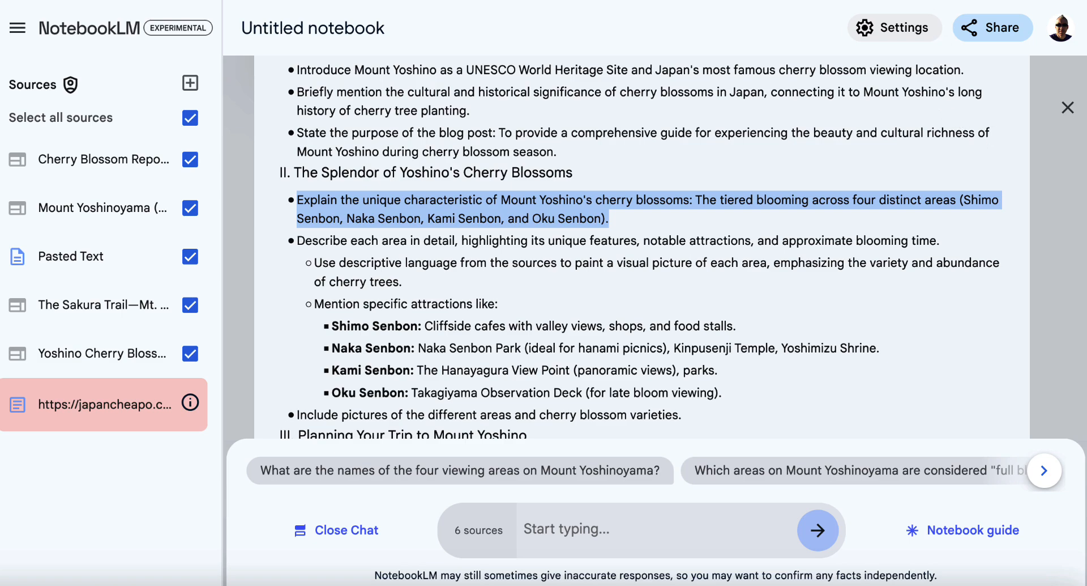
pyautogui.click(849, 1)
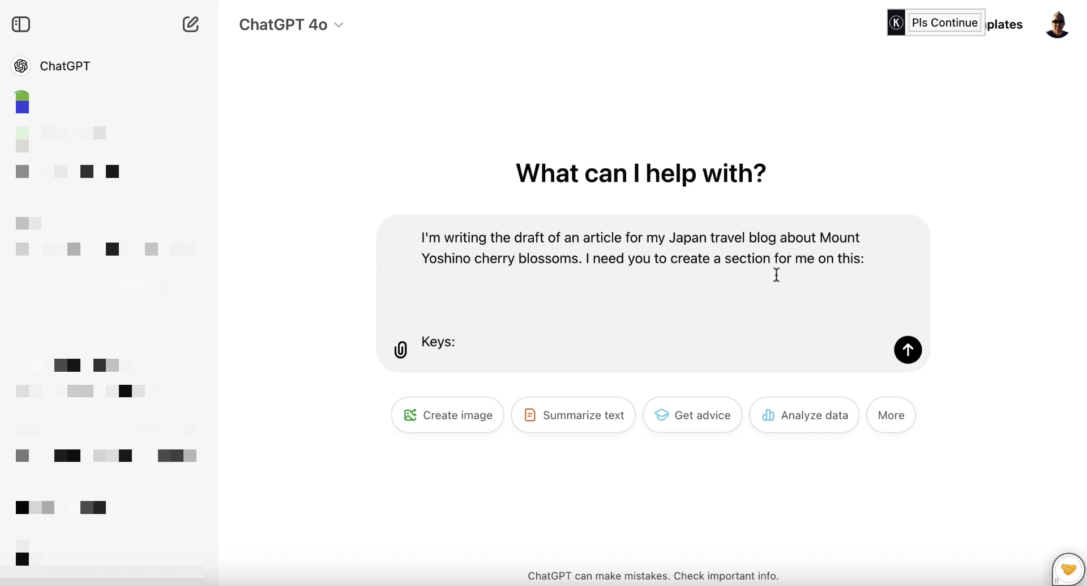
pyautogui.click(502, 297)
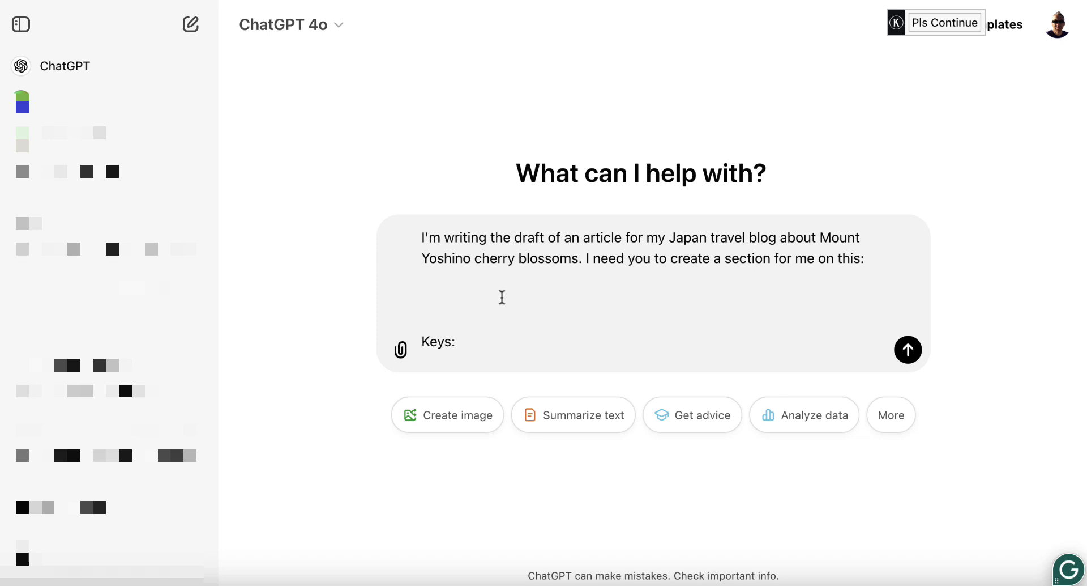
pyautogui.press('super+v')
# Step: Review the prompt's keys on readability, voice, person and language, and send it
pyautogui.scroll(-5, 565, 315)
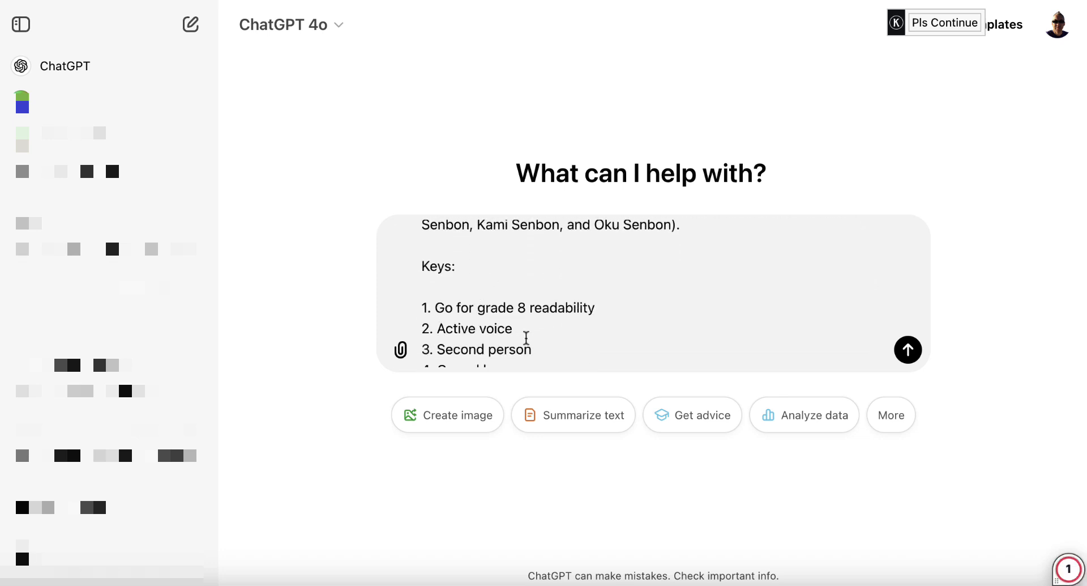
pyautogui.scroll(-1, 527, 338)
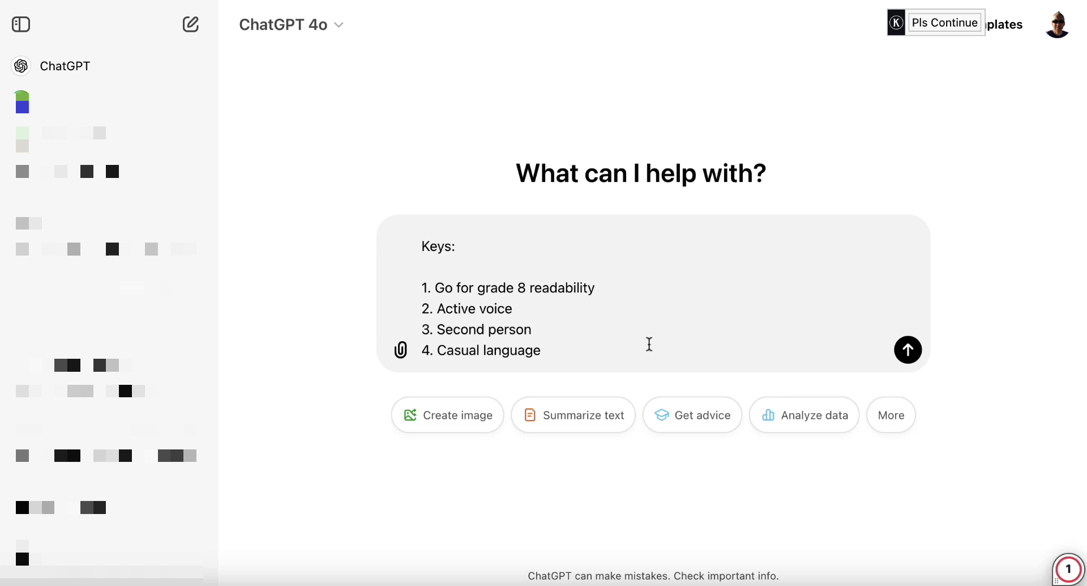
pyautogui.click(908, 349)
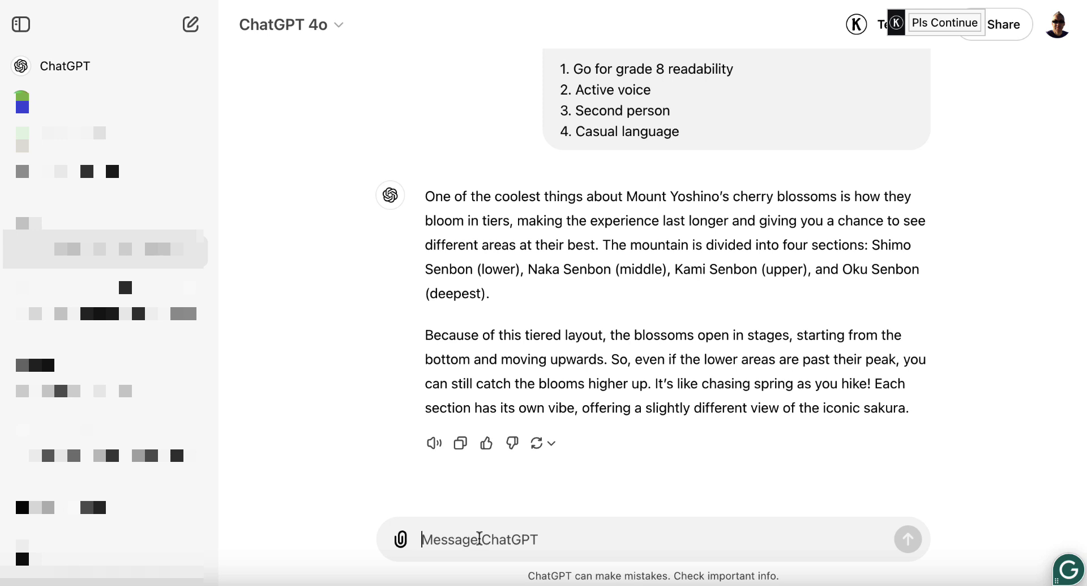
# Step: Send ChatGPT the follow-up request "Please elaborate and expand on the four sections"
pyautogui.write('Please')
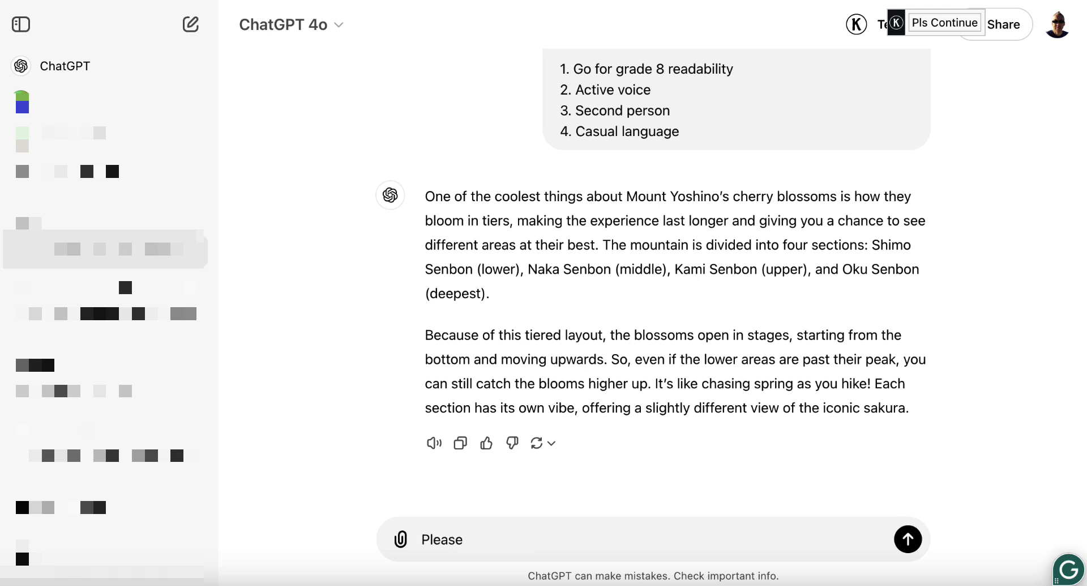
pyautogui.write(' elaborate and expand')
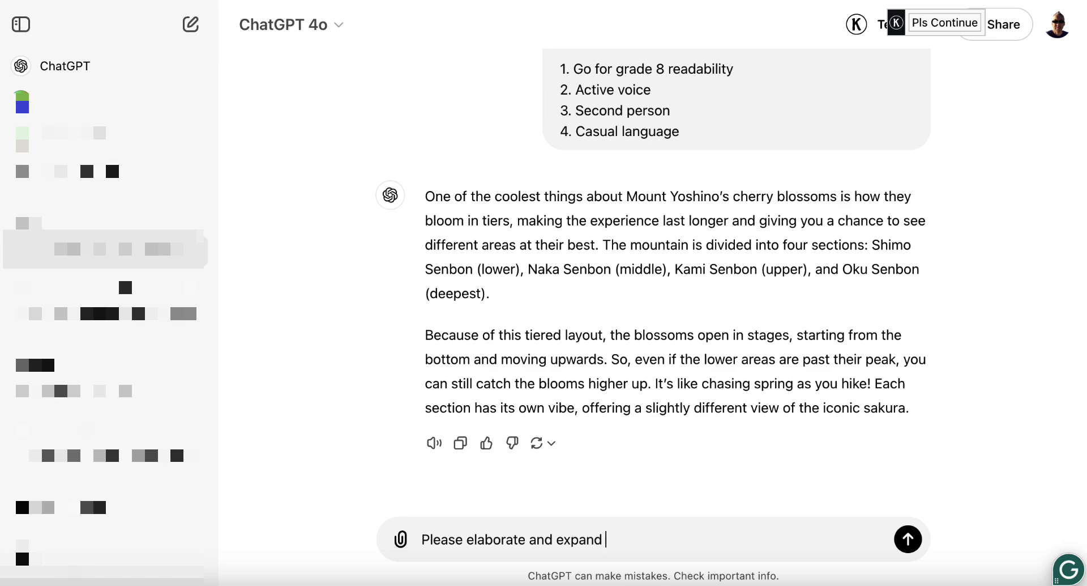
pyautogui.write(' on the four sections')
pyautogui.press('Return')
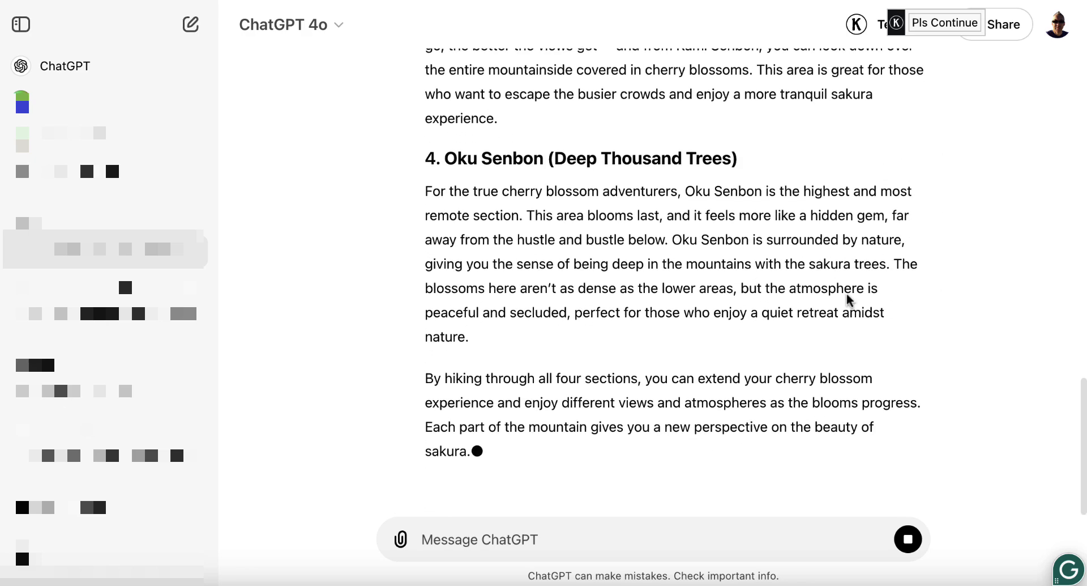
# Step: Copy ChatGPT's earlier two-paragraph reply about the tiered blooming
pyautogui.scroll(6, 490, 362)
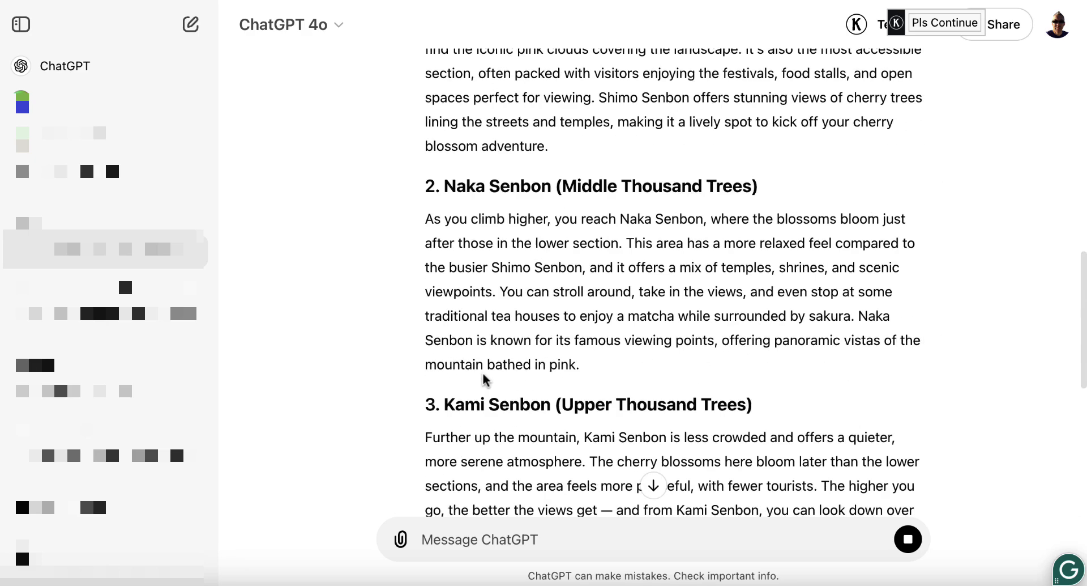
pyautogui.scroll(10, 484, 379)
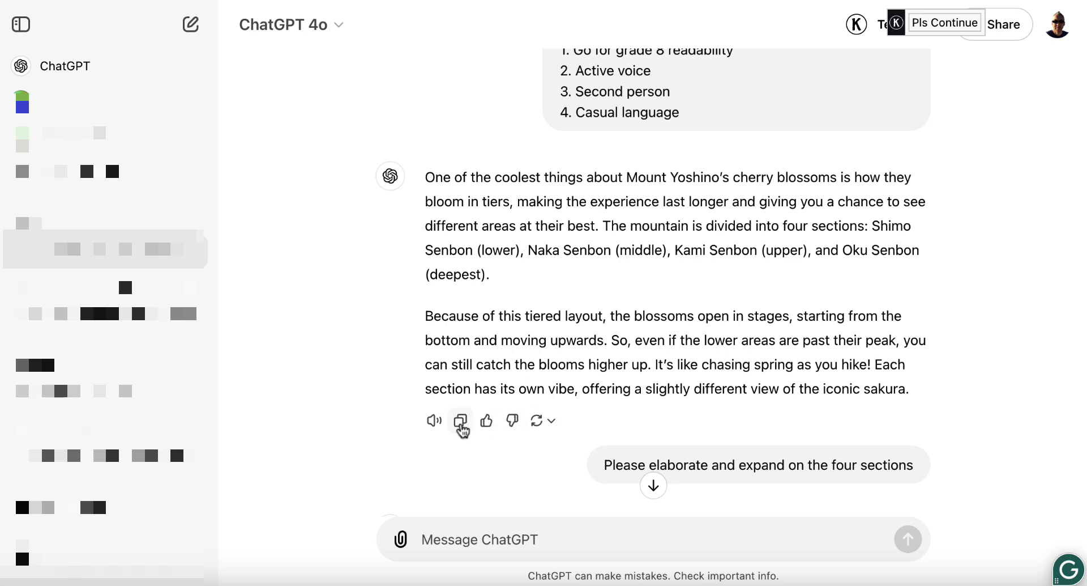
pyautogui.click(460, 420)
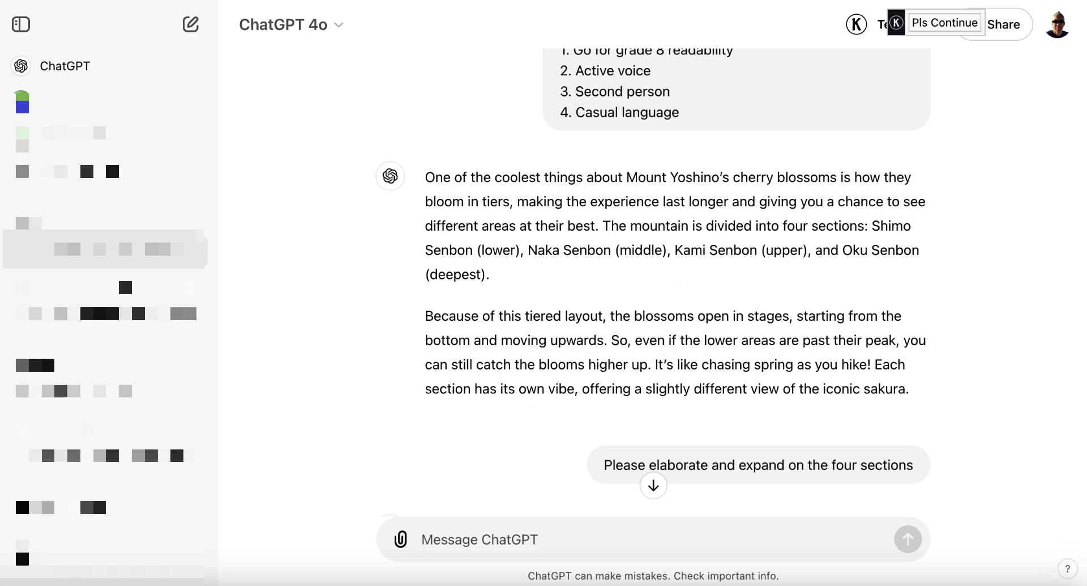
# Step: In the Google Docs outline, add about a dozen blank lines below the tiered-blooming bullet of section II
pyautogui.click(633, 1)
pyautogui.scroll(-11, 534, 325)
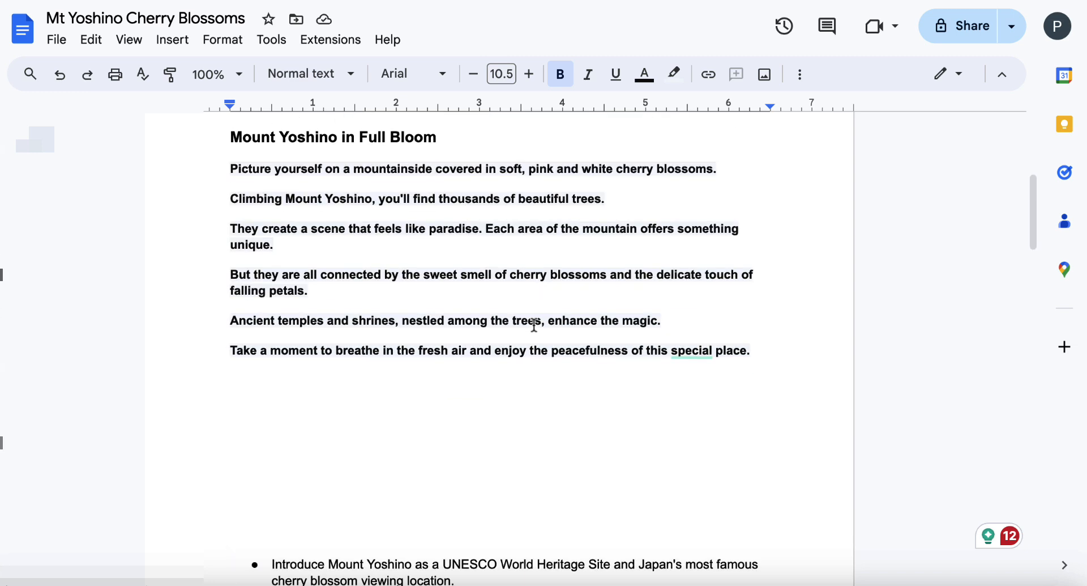
pyautogui.scroll(-3, 534, 325)
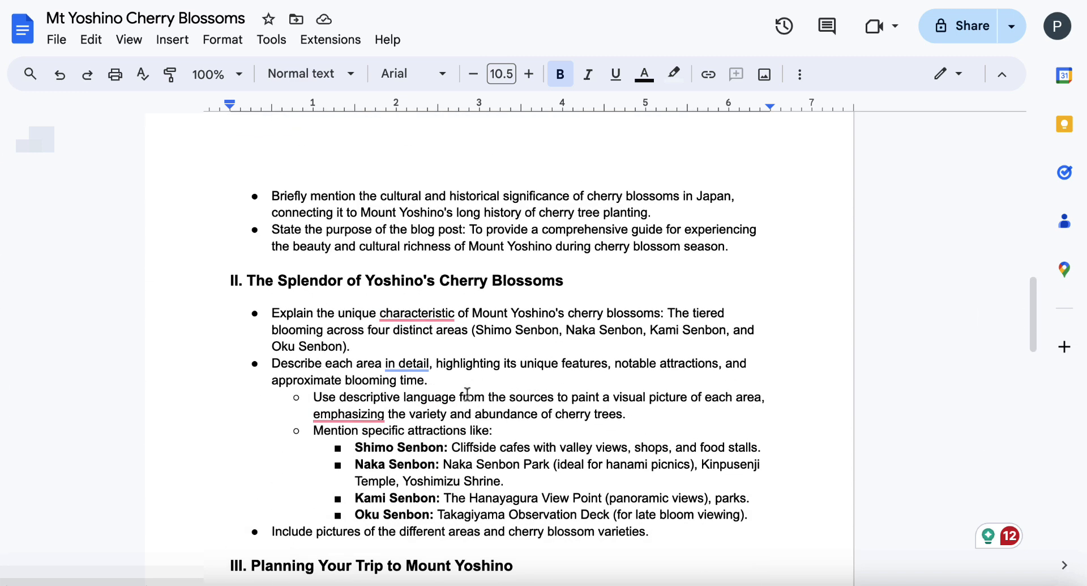
pyautogui.scroll(-1, 393, 329)
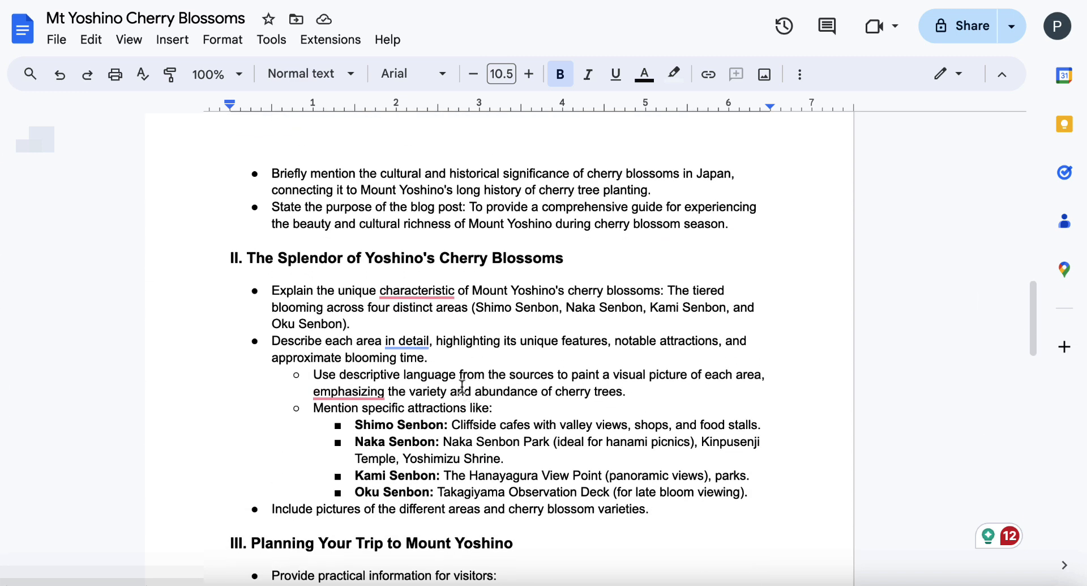
pyautogui.click(374, 324)
pyautogui.press('Return')
pyautogui.press('Return')
pyautogui.press('Return')
pyautogui.press('Return')
pyautogui.press('Return')
pyautogui.press('Return')
pyautogui.press('Return')
pyautogui.press('Return')
pyautogui.press('Return')
pyautogui.press('Return')
pyautogui.press('Return')
pyautogui.press('Return')
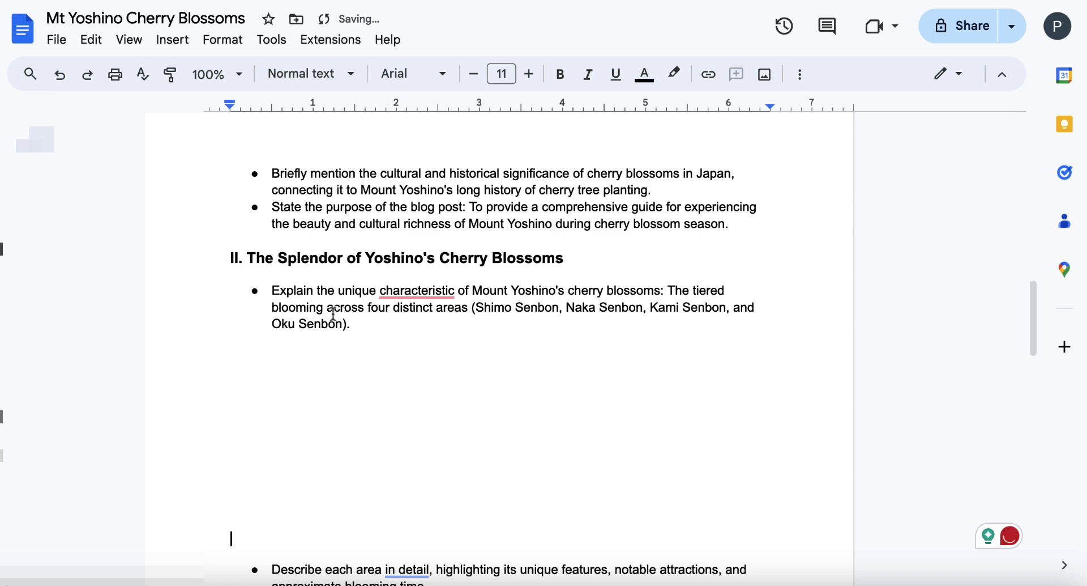
# Step: Paste the copied reply below the tiered-blooming bullet and remove the empty line between its two paragraphs
pyautogui.click(265, 365)
pyautogui.hotkey('ctrl', 'v')
pyautogui.click(261, 432)
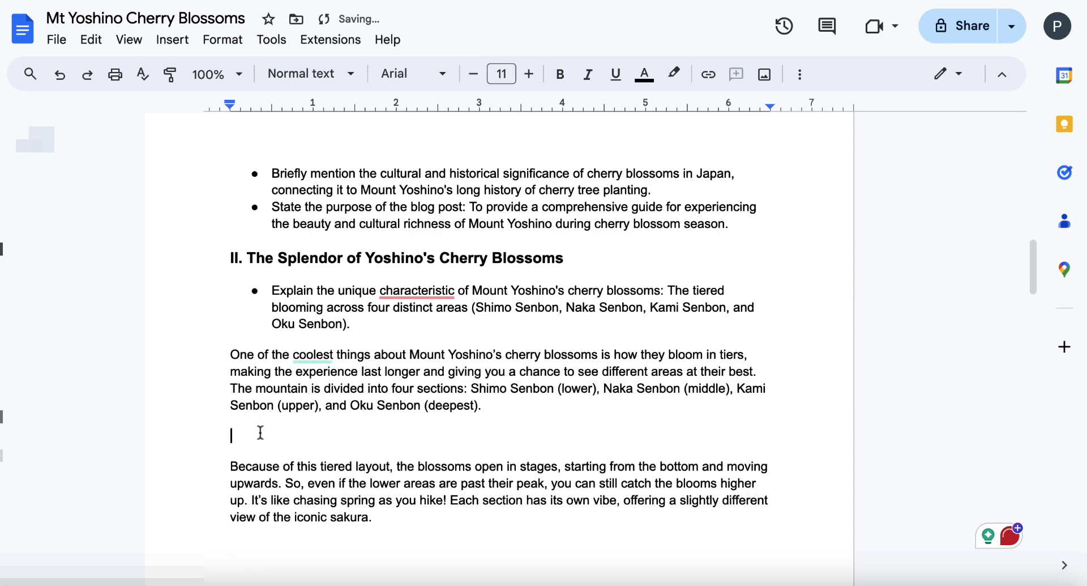
pyautogui.press('BackSpace')
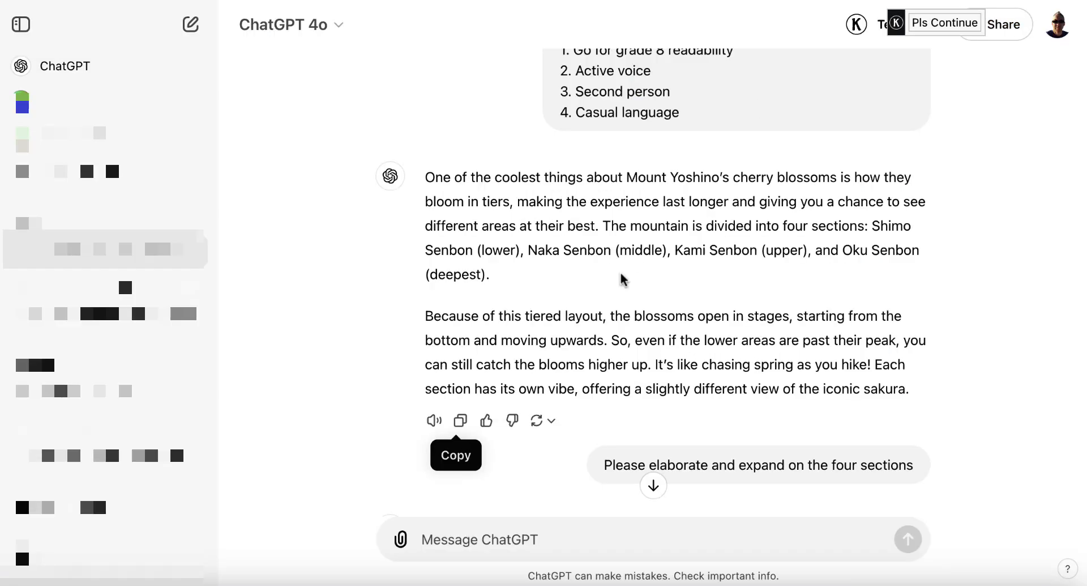
# Step: Copy the four numbered sections, Shimo Senbon through Oku Senbon, from ChatGPT and paste them below "iconic sakura" in Google Docs
pyautogui.scroll(-6, 623, 280)
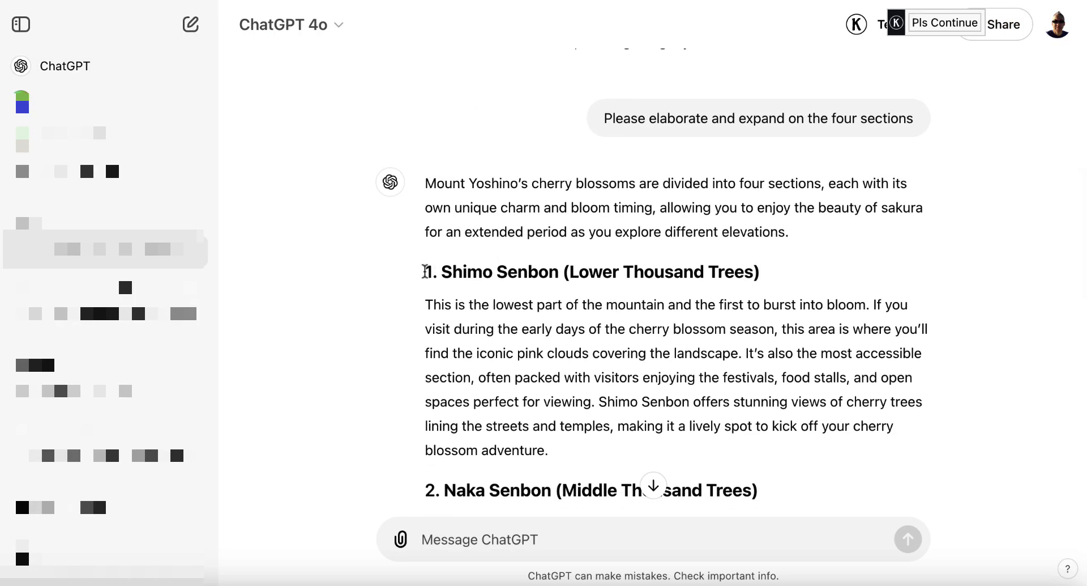
pyautogui.moveTo(427, 268); pyautogui.dragTo(494, 431)
pyautogui.scroll(-7, 492, 340)
pyautogui.scroll(-5, 493, 348)
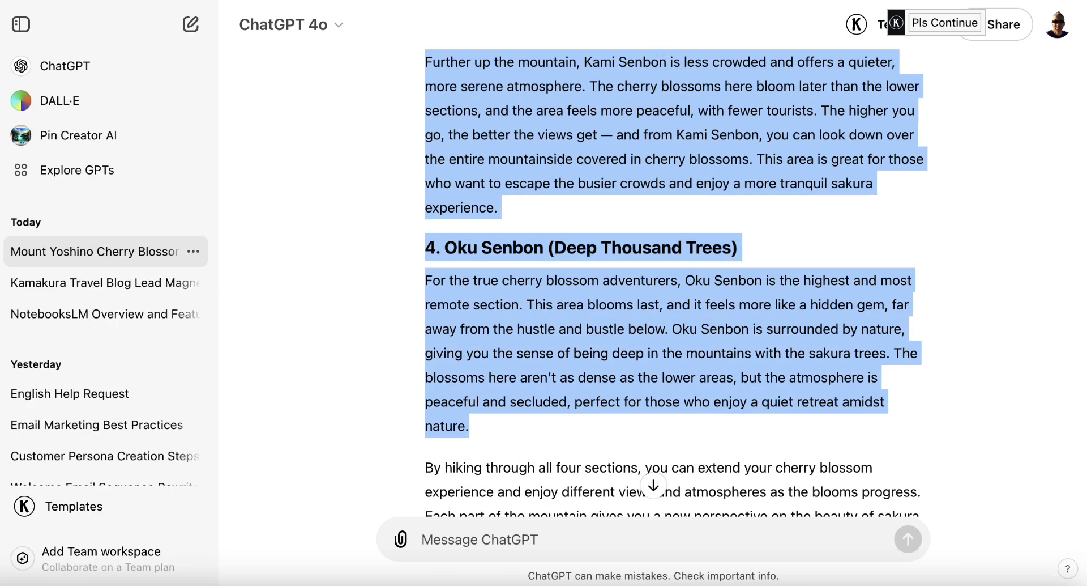
pyautogui.hotkey('ctrl', 'Tab')
pyautogui.click(396, 497)
pyautogui.press('Return')
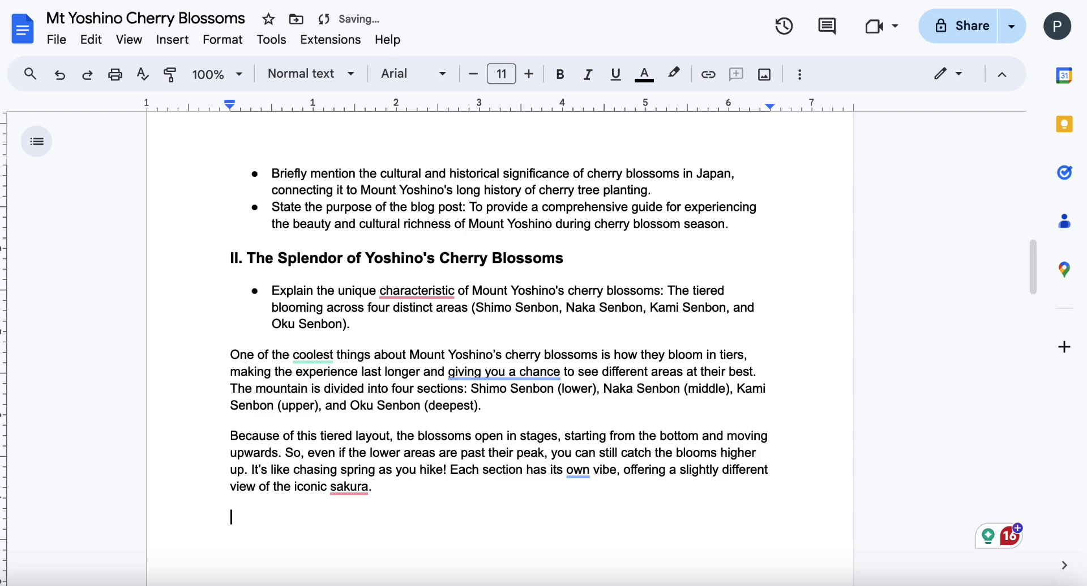
pyautogui.hotkey('ctrl', 'v')
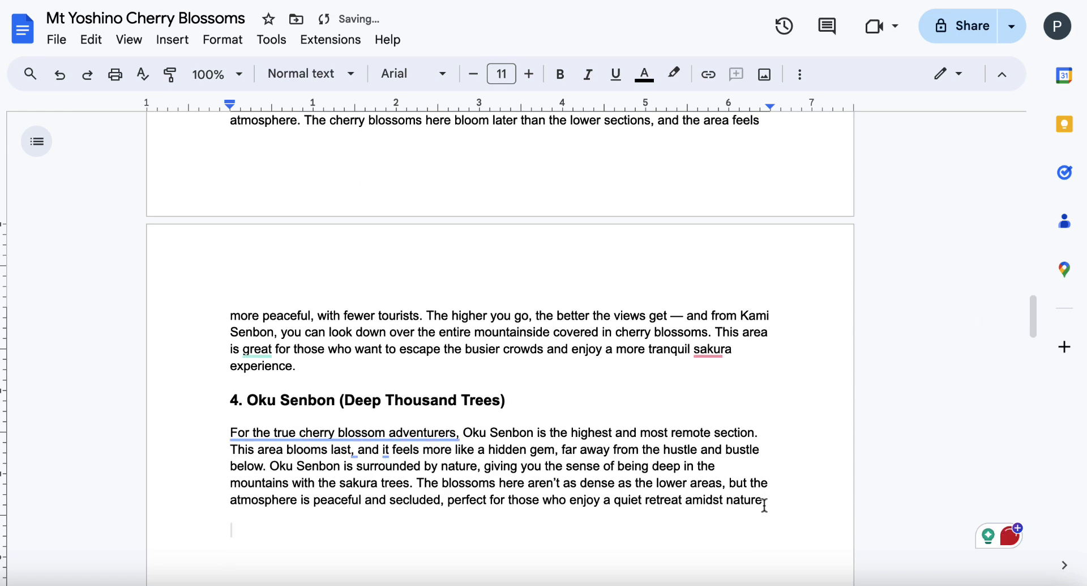
# Step: Copy the section II text from "One of the coolest things" through Oku Senbon and replace Hemingway Editor's existing text with it
pyautogui.moveTo(765, 504); pyautogui.dragTo(687, 343)
pyautogui.scroll(15, 686, 340)
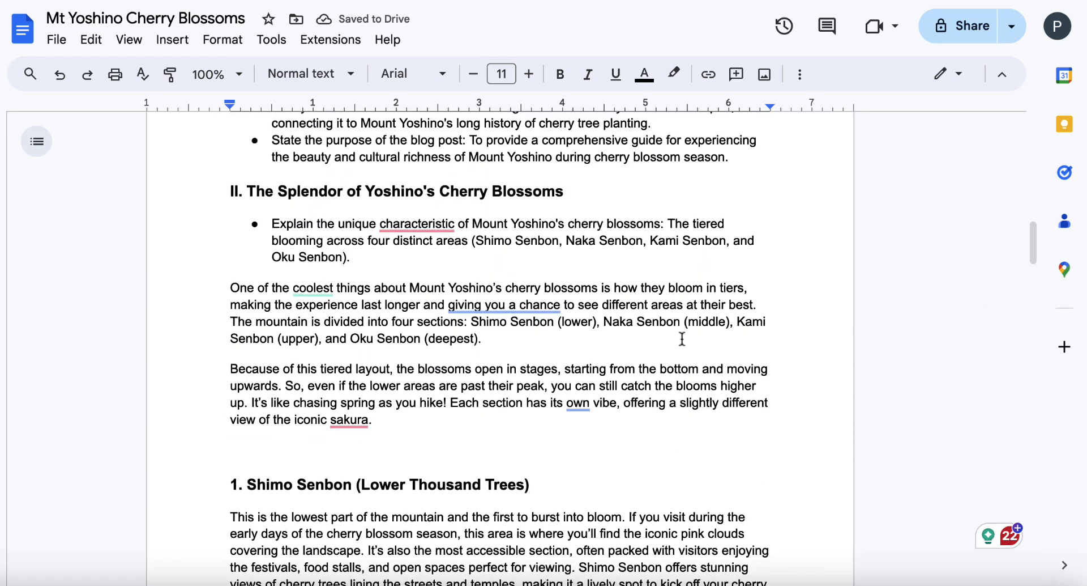
pyautogui.moveTo(683, 338); pyautogui.dragTo(234, 287)
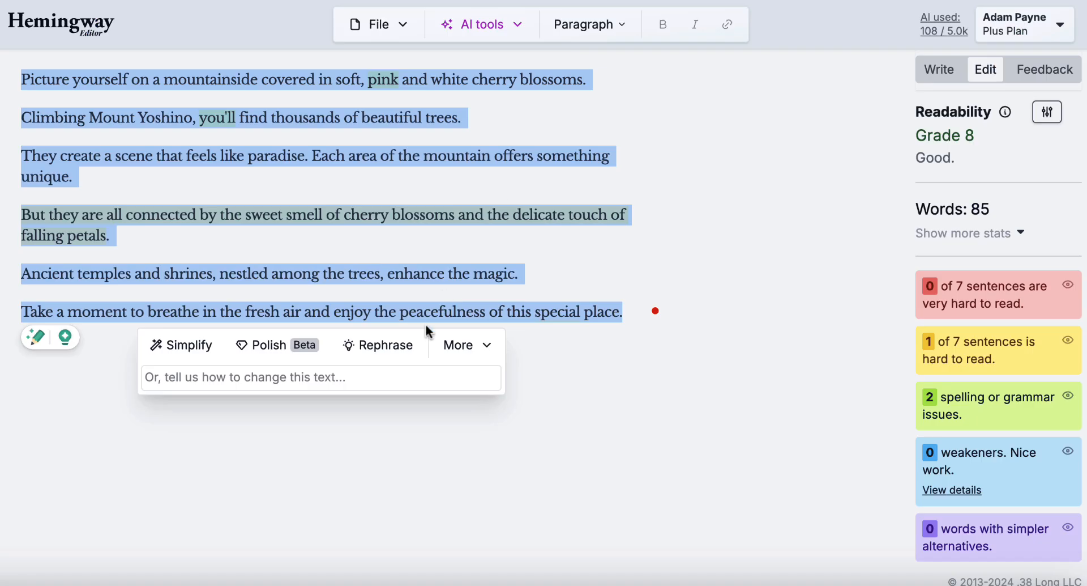
pyautogui.press('BackSpace')
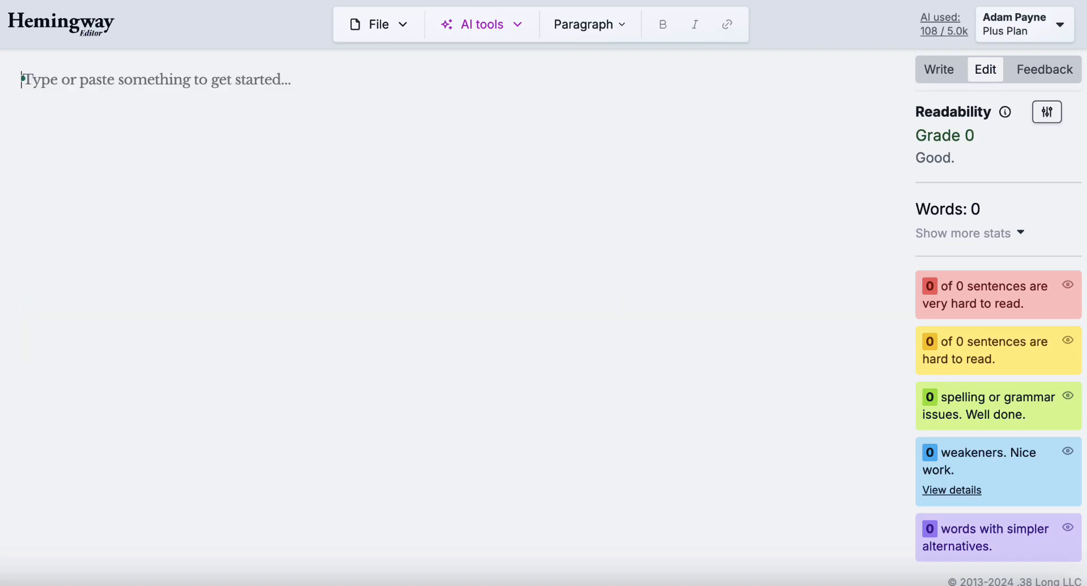
pyautogui.hotkey('ctrl', 'v')
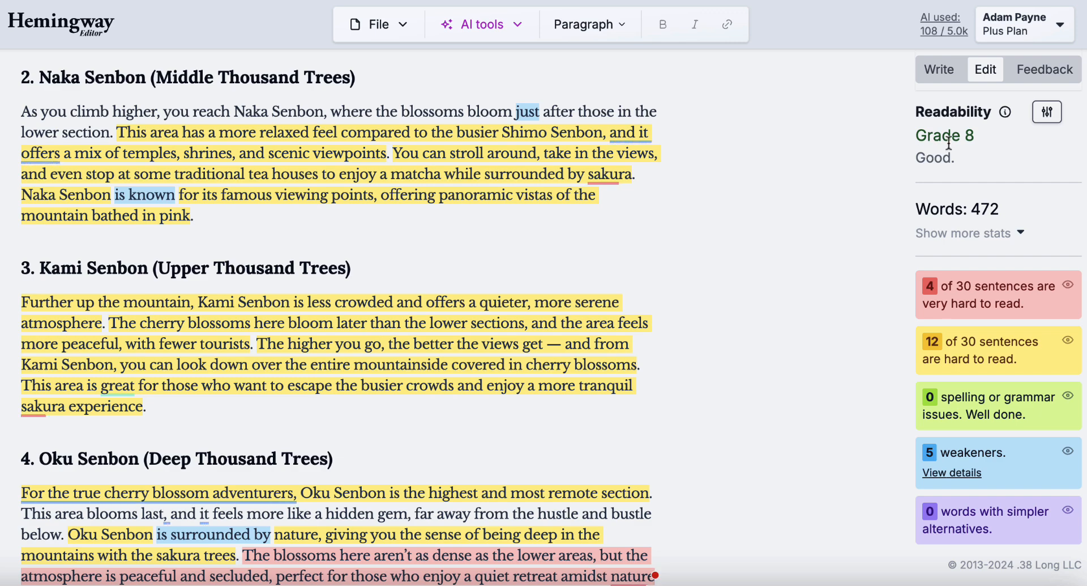
# Step: Simplify the very hard to read last sentence under "4. Oku Senbon" with the AI suggestion
pyautogui.scroll(-2, 785, 353)
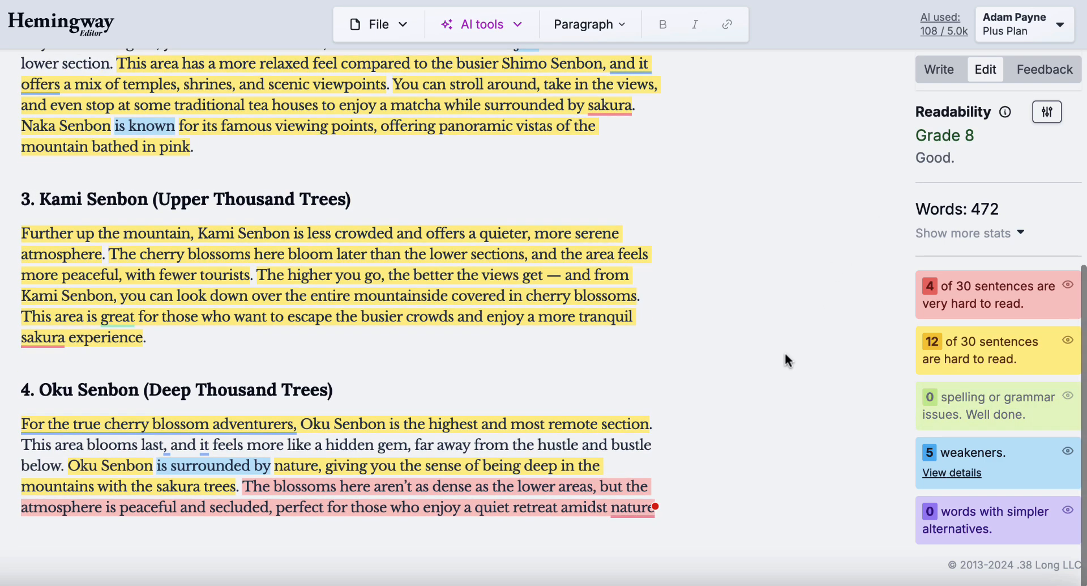
pyautogui.click(588, 506)
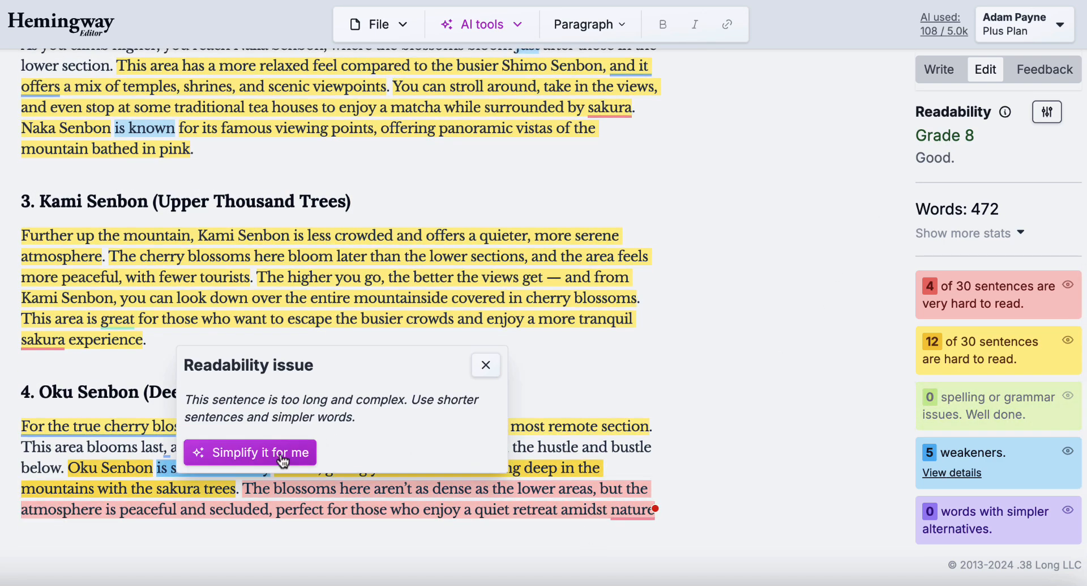
pyautogui.click(280, 452)
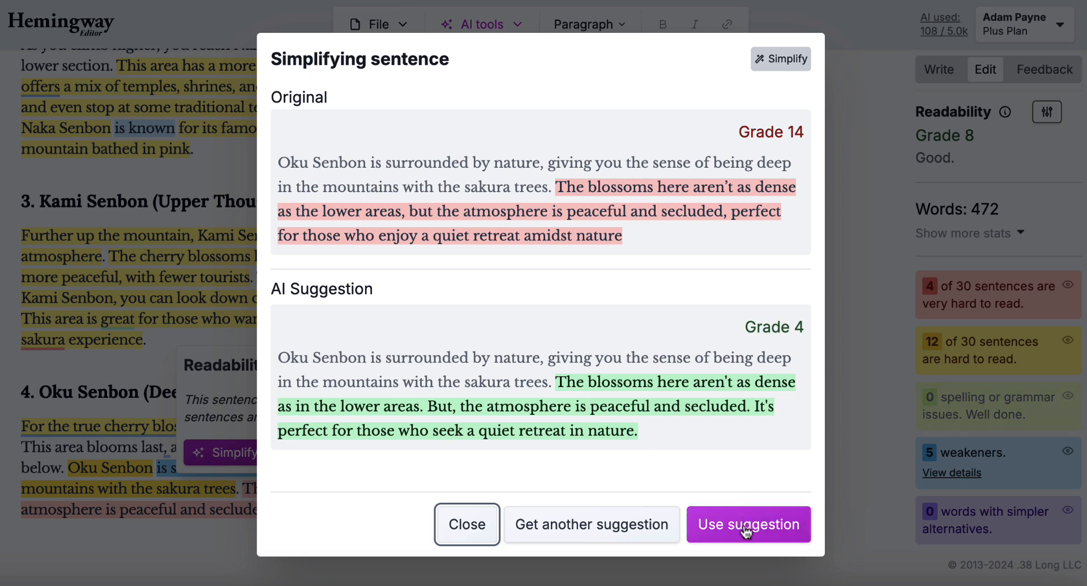
pyautogui.click(750, 524)
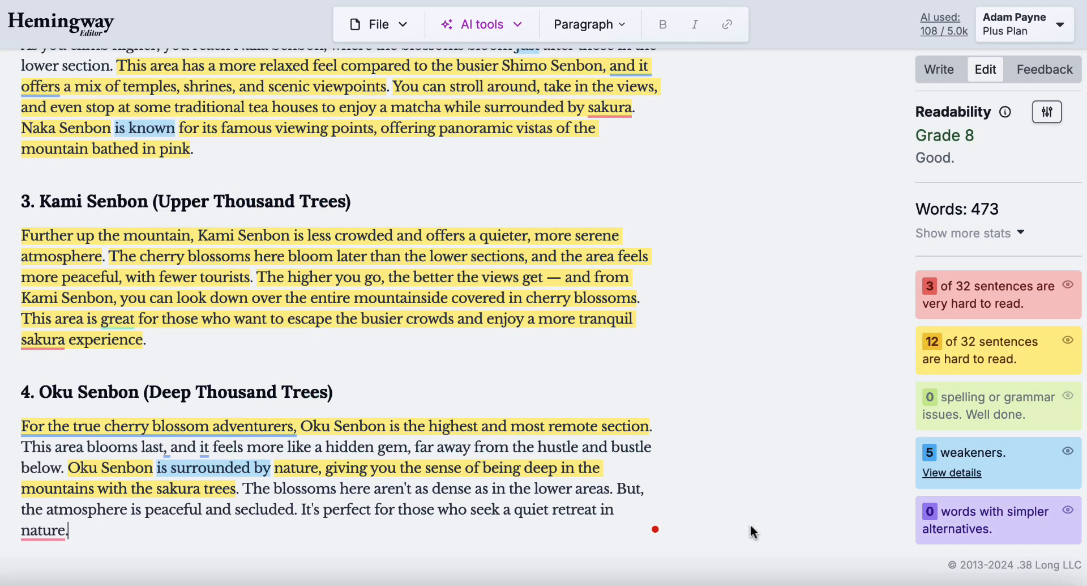